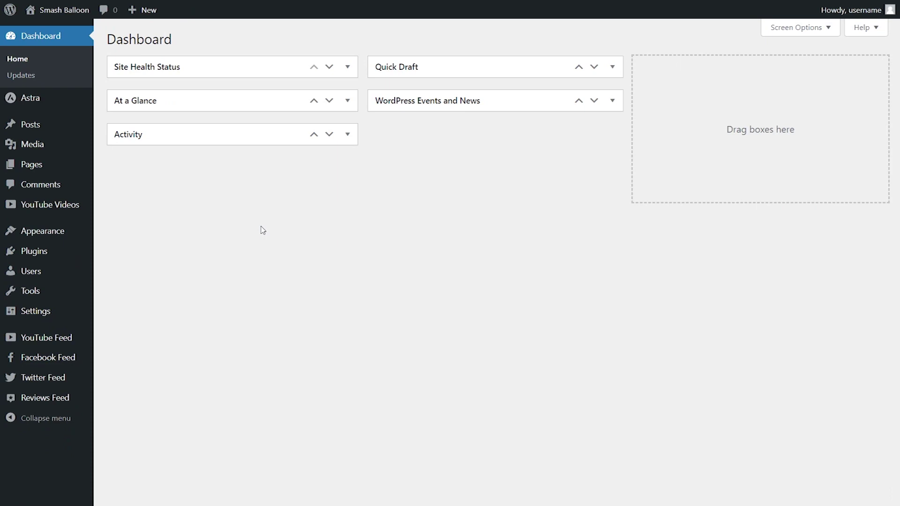
- Upload Instagram-Feed-Pro-6.2.1-Developer (1).zip as a new plugin, install it and activate it
mouse_move(83, 260)
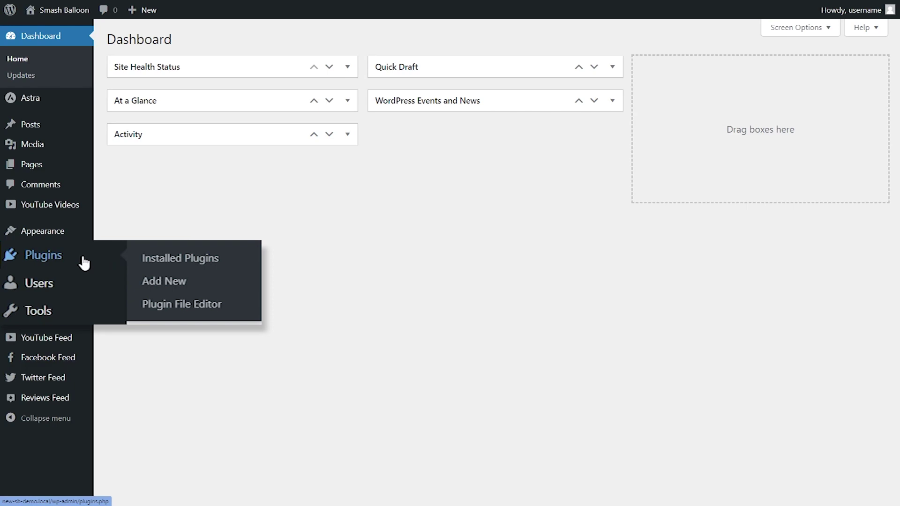
click(165, 282)
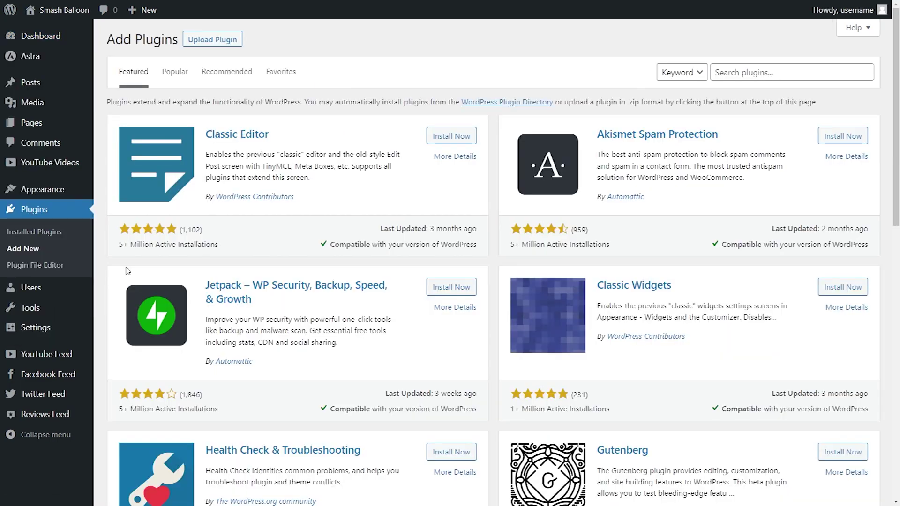
click(213, 43)
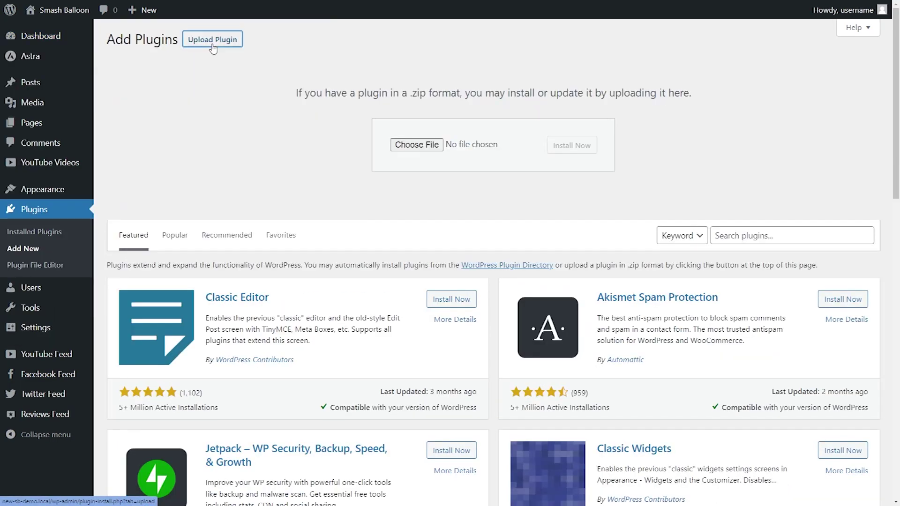
click(414, 145)
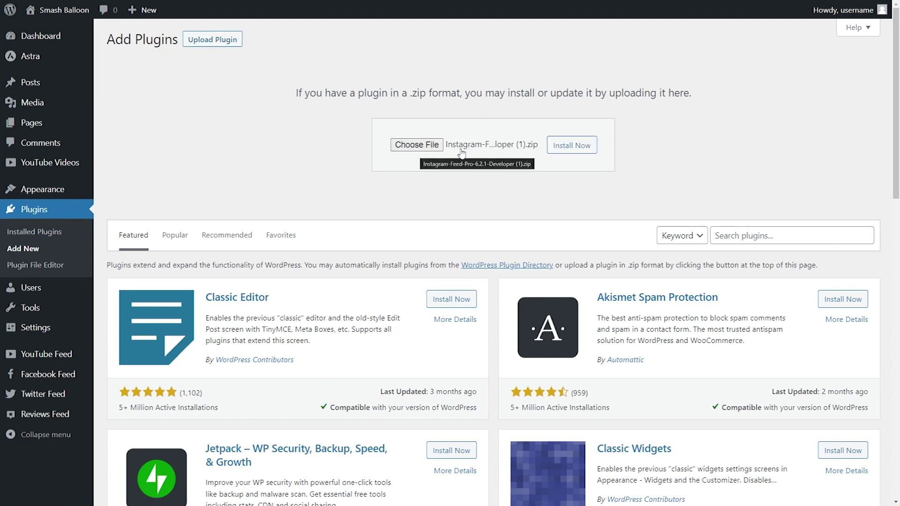
click(570, 146)
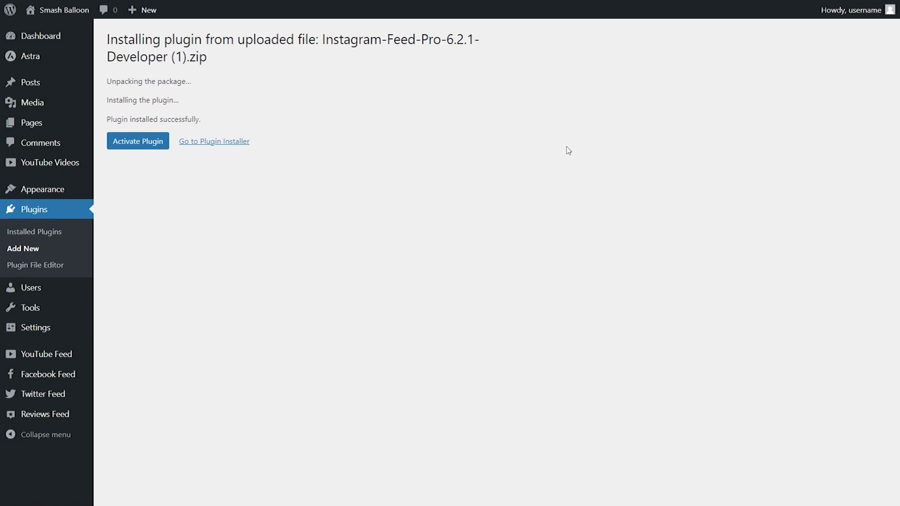
click(156, 145)
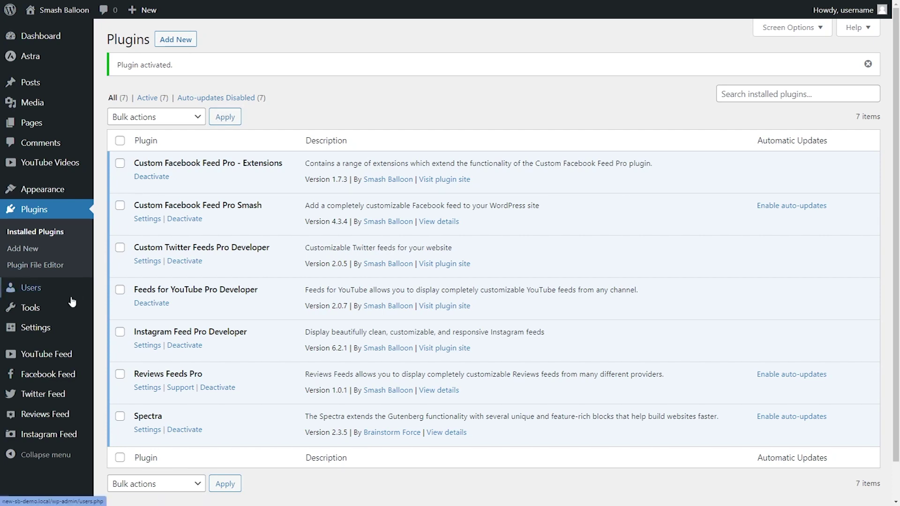
- Paste the license key into Instagram Feed settings, activate it, and go to All Feeds
mouse_move(38, 439)
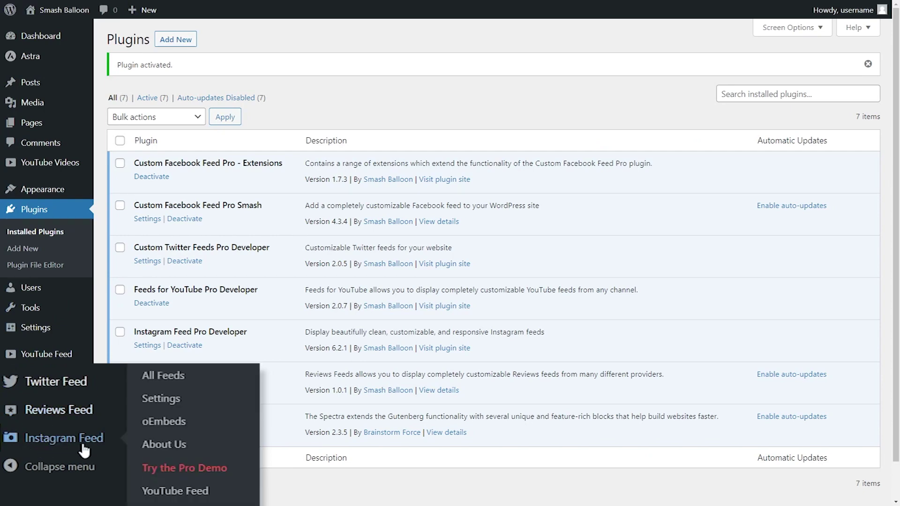
click(146, 399)
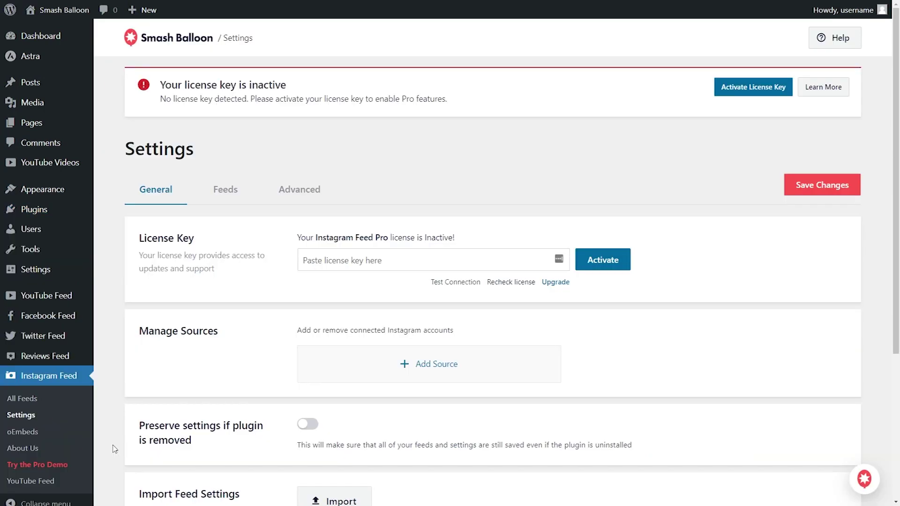
click(378, 261)
key(ctrl+v)
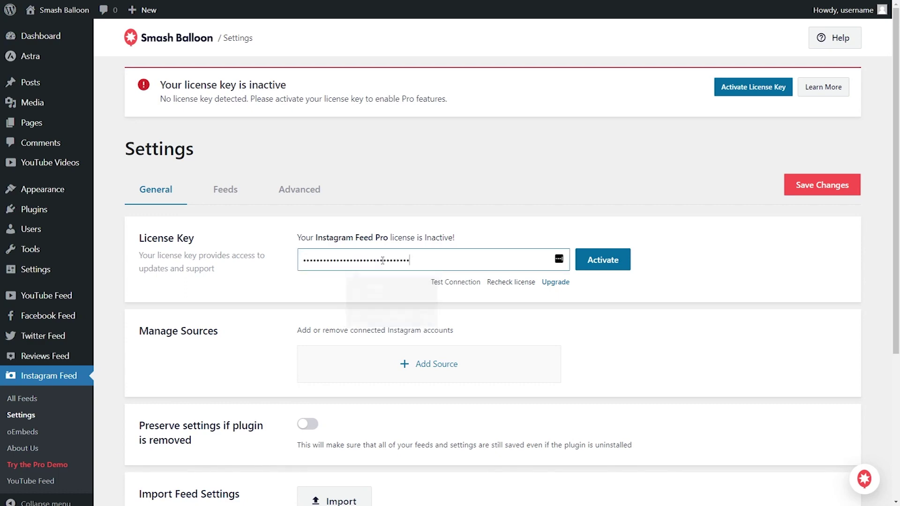
click(604, 271)
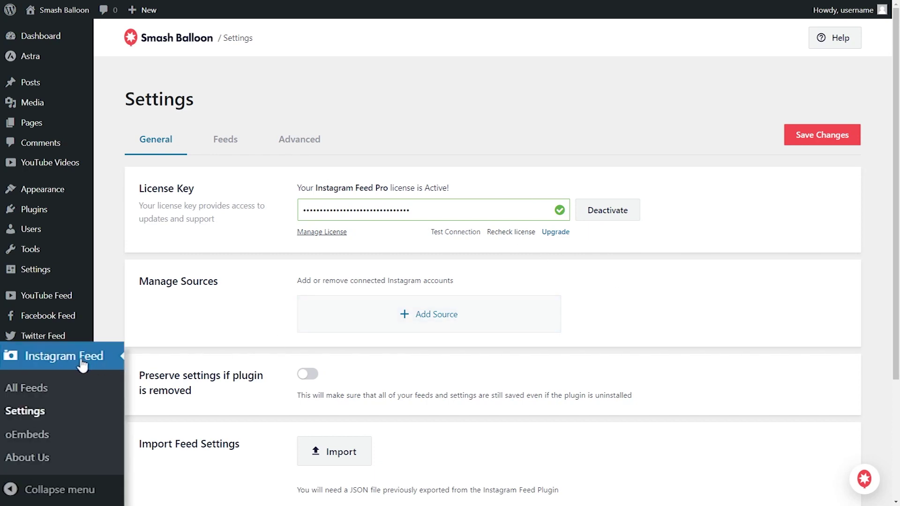
click(42, 392)
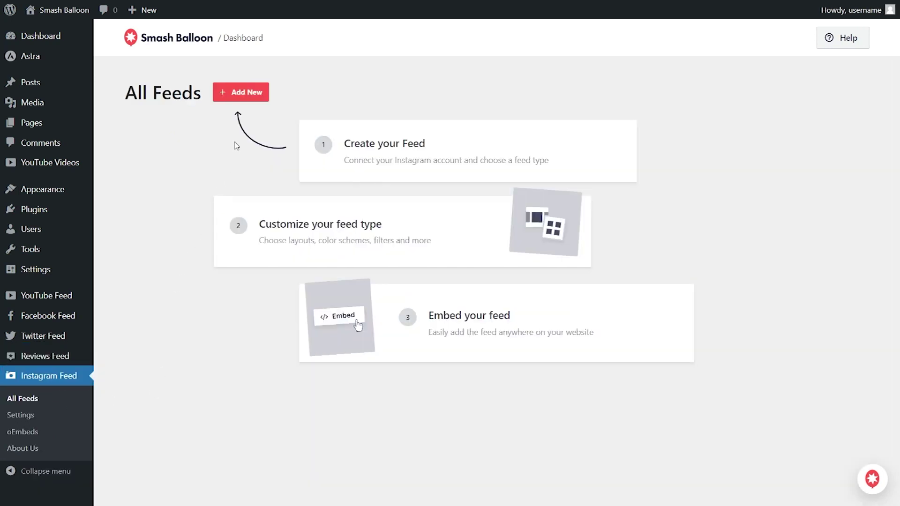
- Create a new User Timeline feed and proceed to adding an Instagram source
click(246, 100)
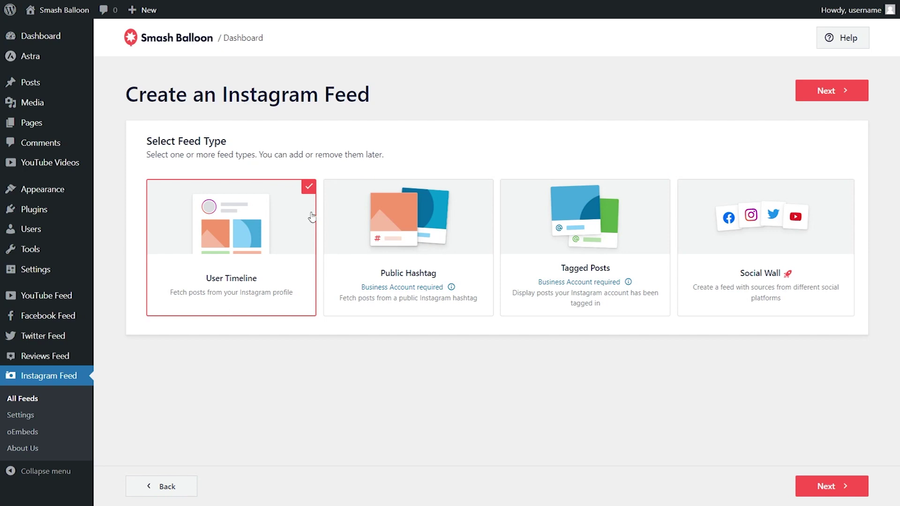
click(814, 98)
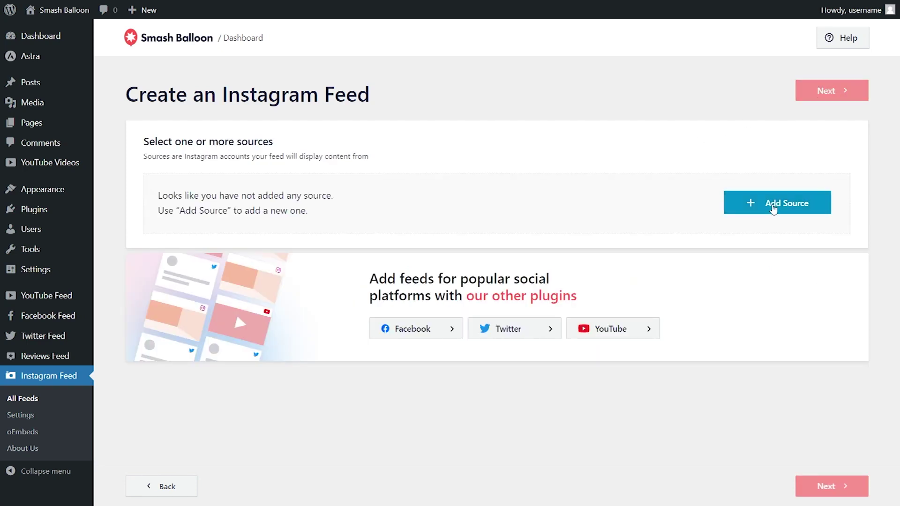
click(773, 207)
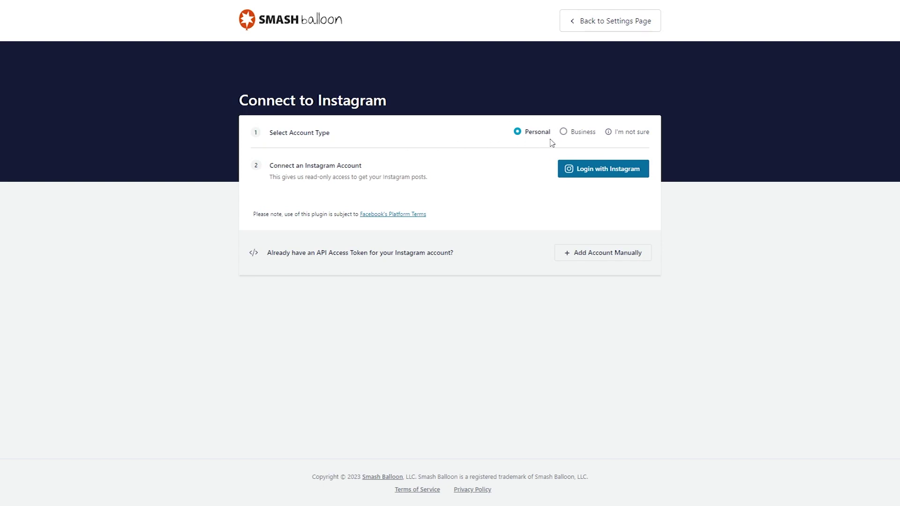
- Log in with Facebook as a Business account, select the Instagram business accounts and grant all permissions
click(564, 134)
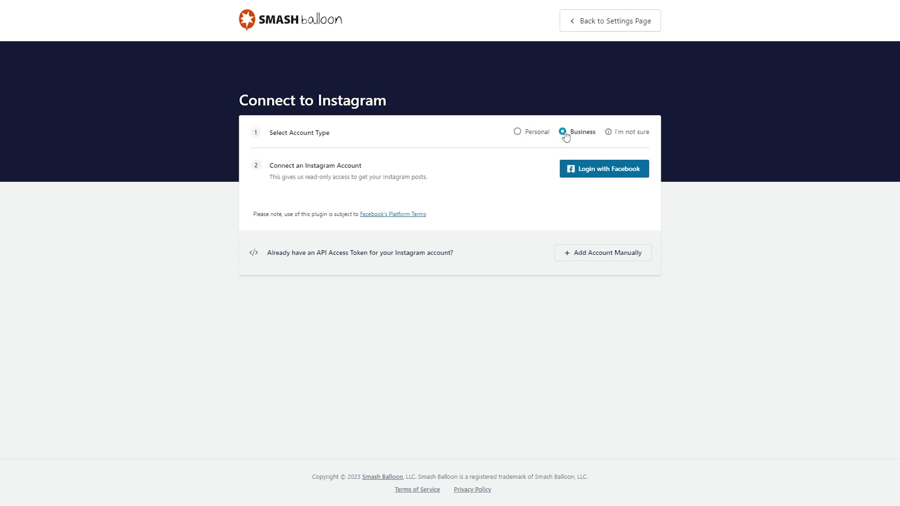
click(615, 171)
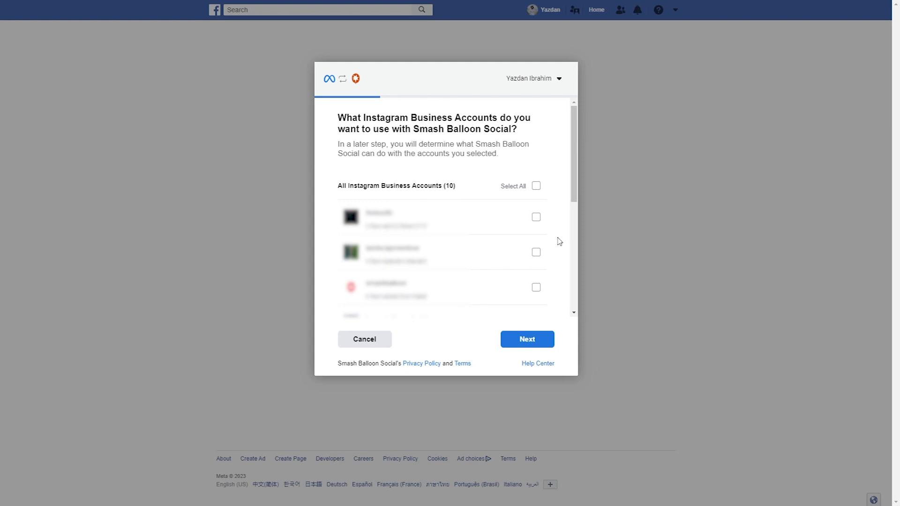
click(536, 253)
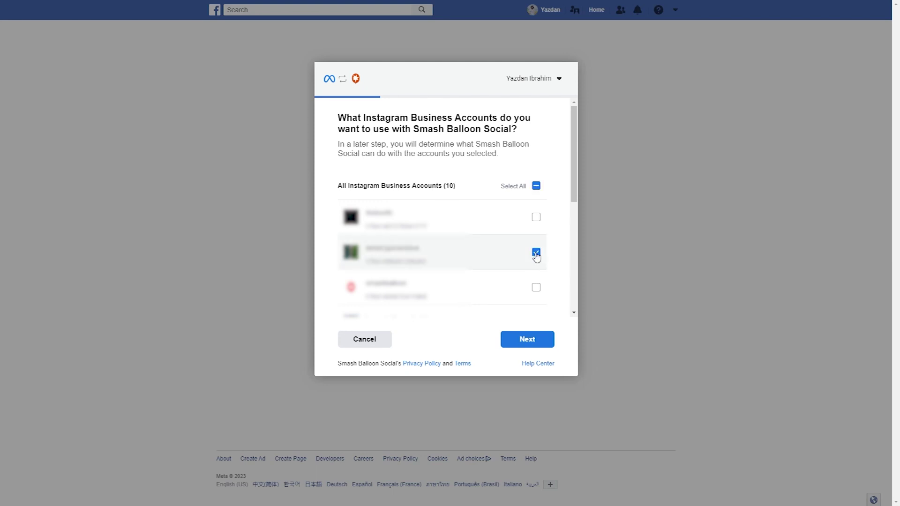
click(527, 341)
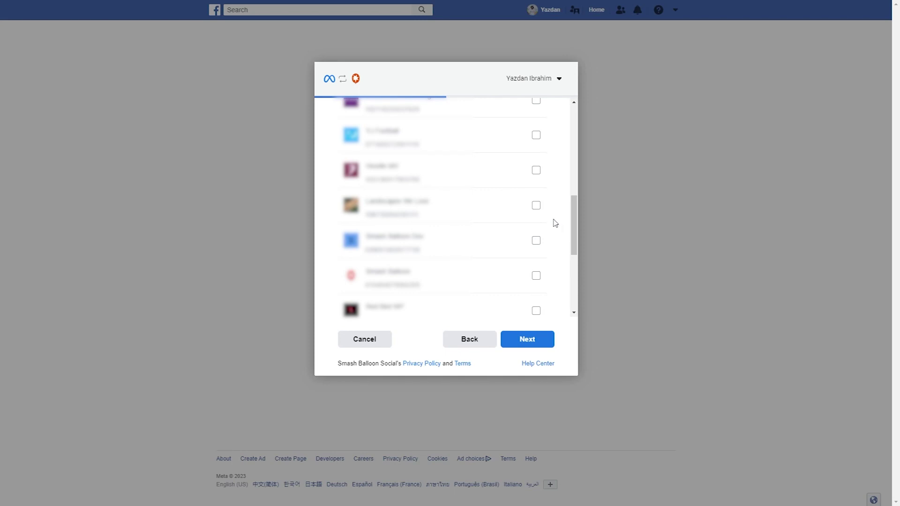
click(536, 206)
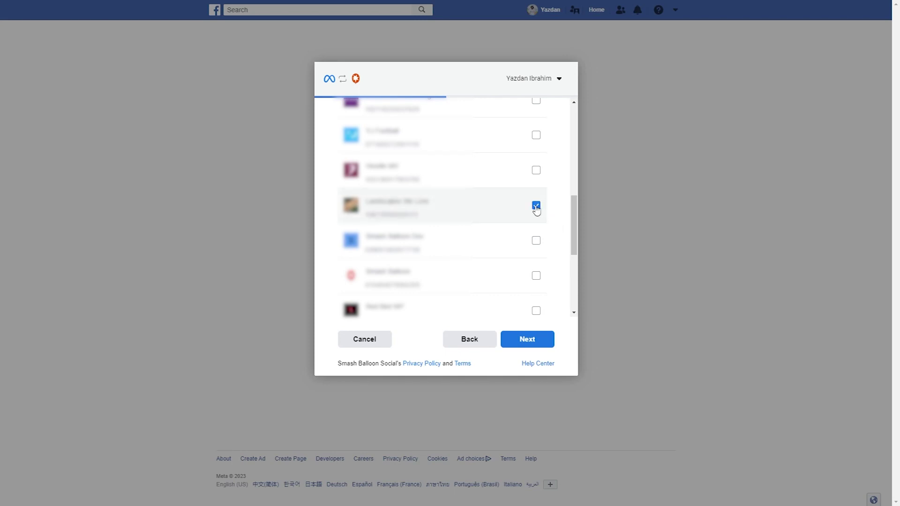
click(522, 341)
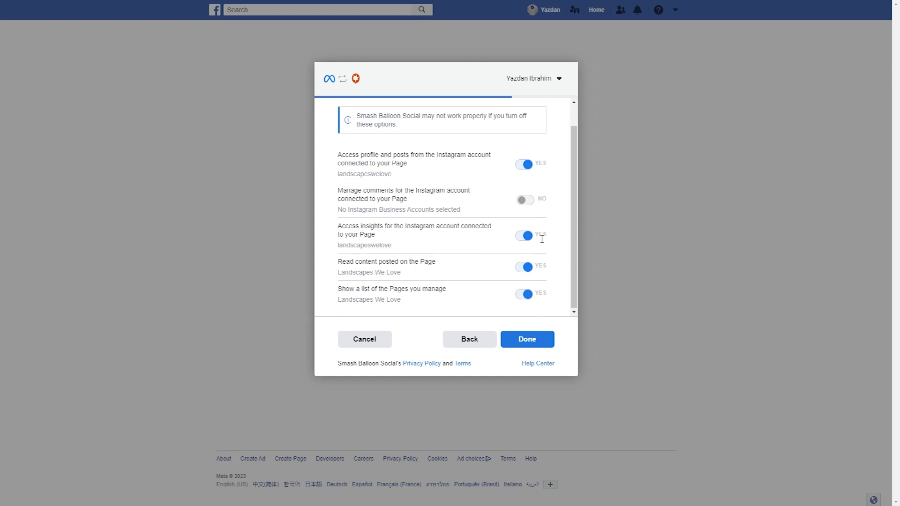
click(534, 342)
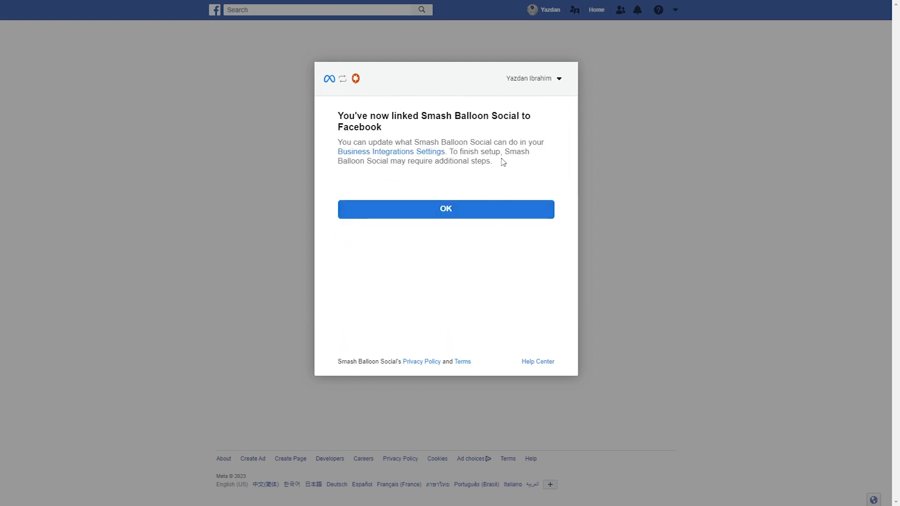
click(455, 209)
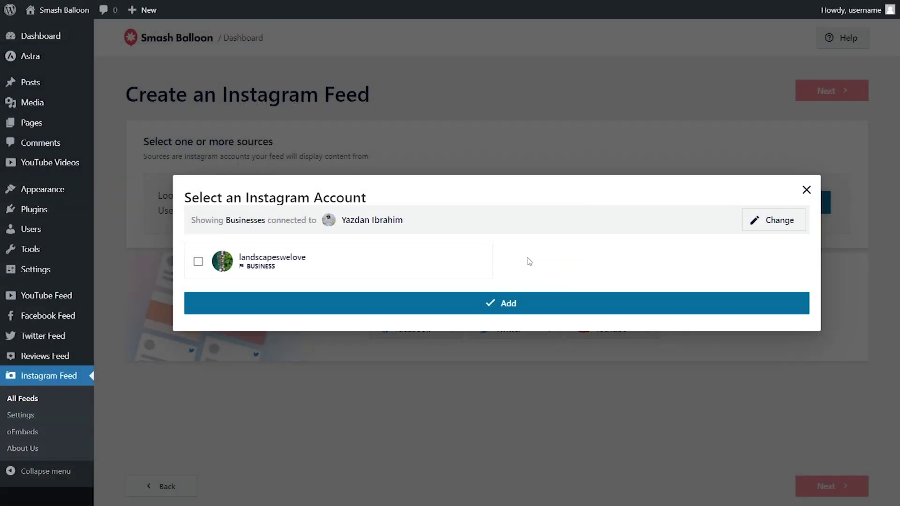
- Tick landscapeswelove in the account picker, add it, and continue to templates
click(302, 267)
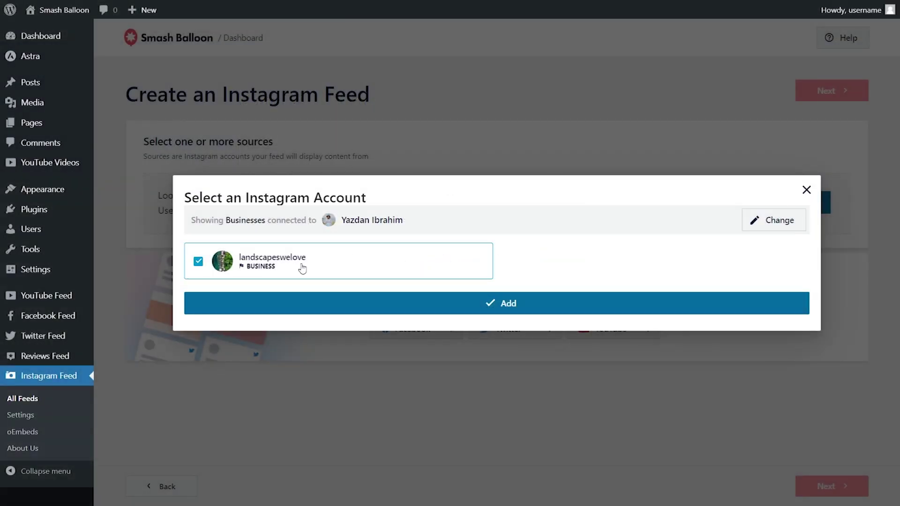
click(495, 305)
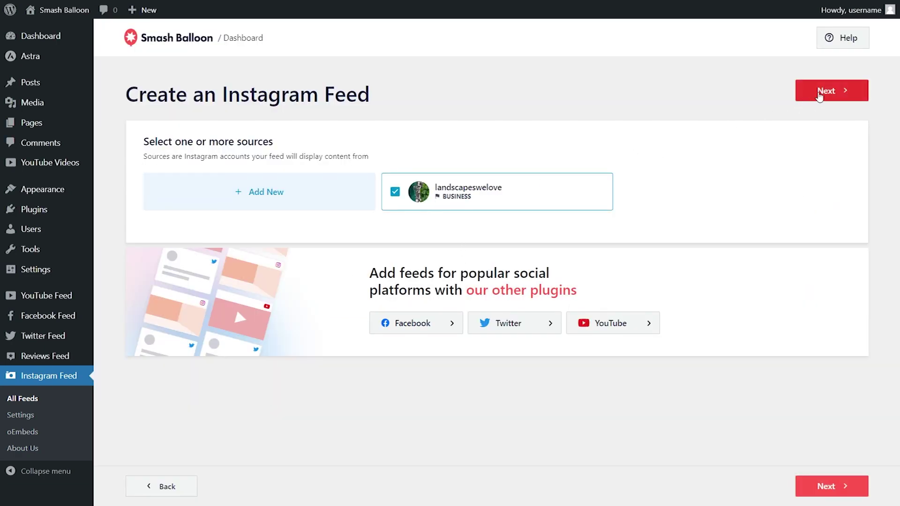
click(820, 92)
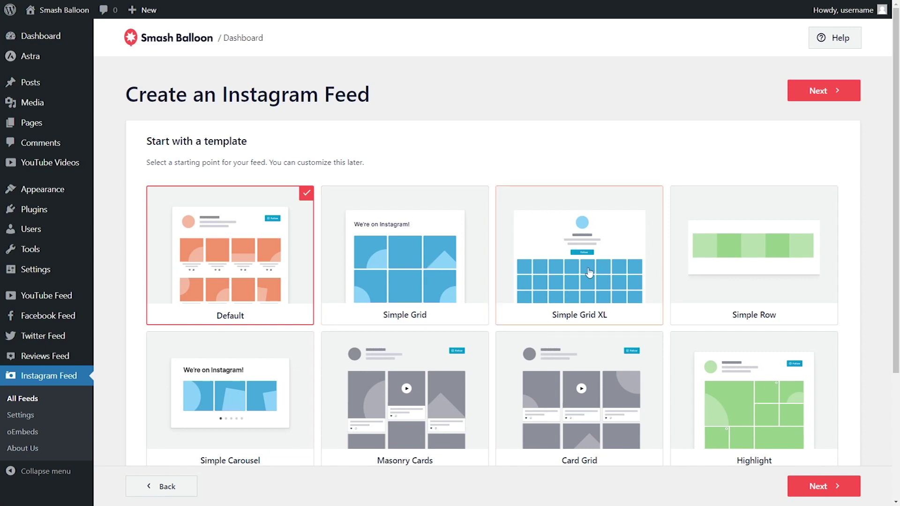
- Pick the Highlight template card and continue to the feed customizer
scroll(447, 311, down, 2)
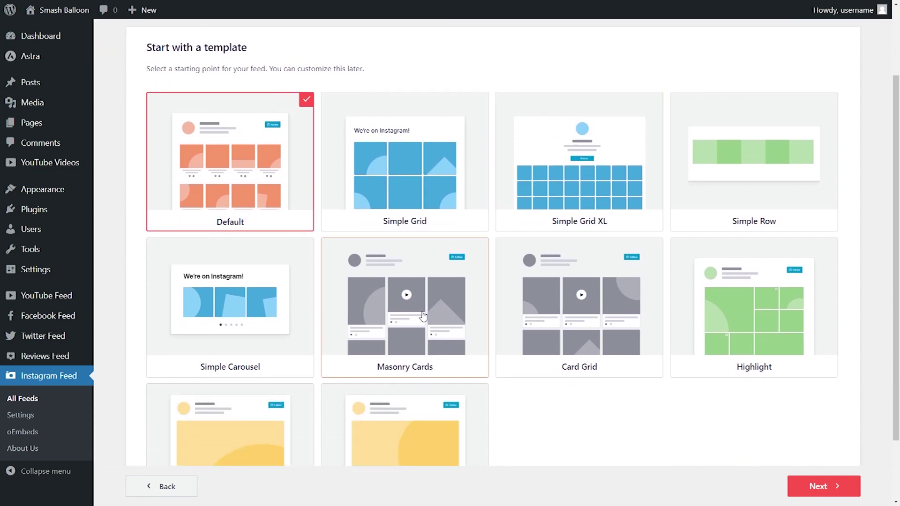
scroll(633, 379, down, 1)
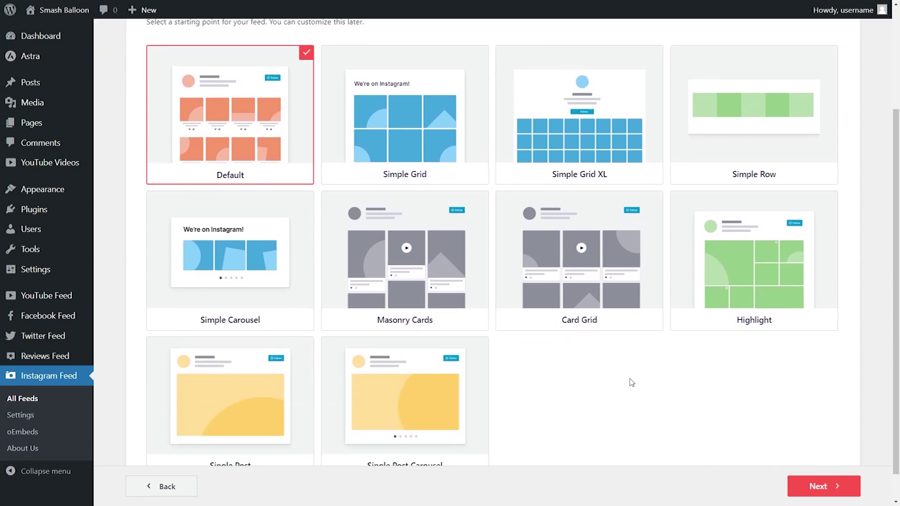
click(744, 283)
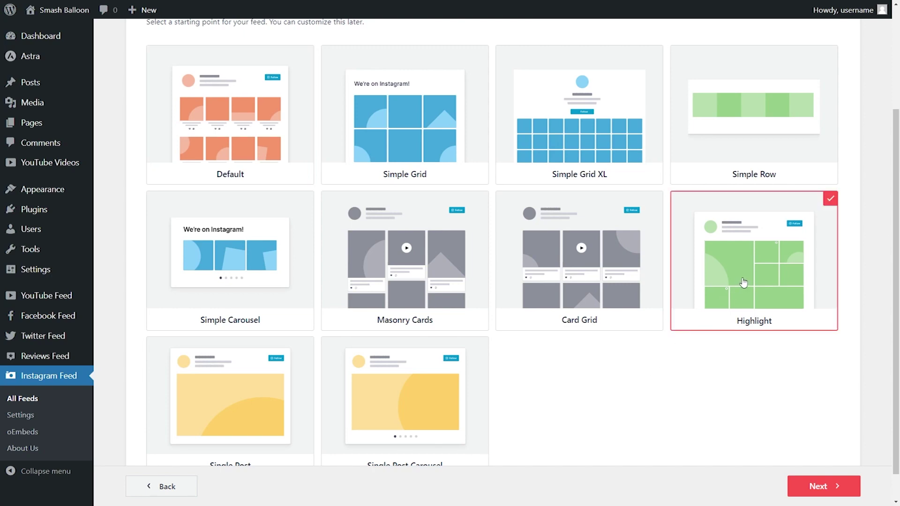
scroll(743, 283, up, 2)
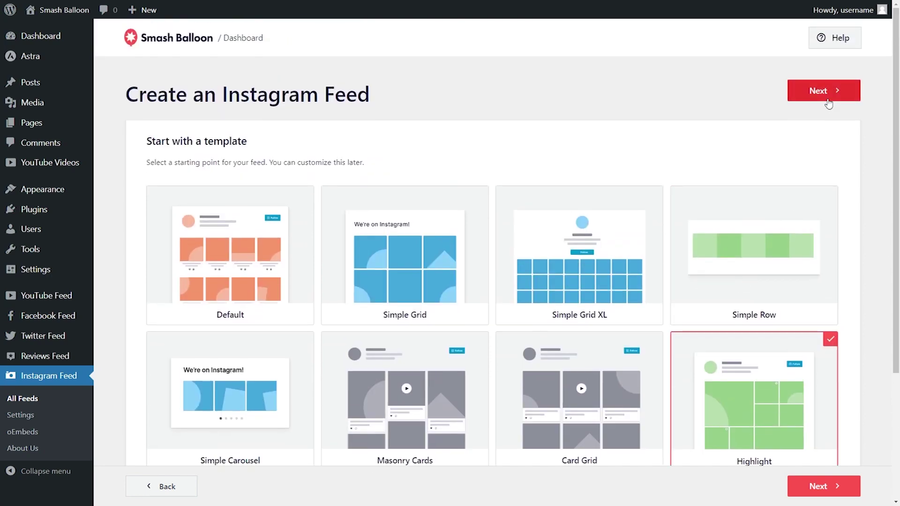
click(825, 91)
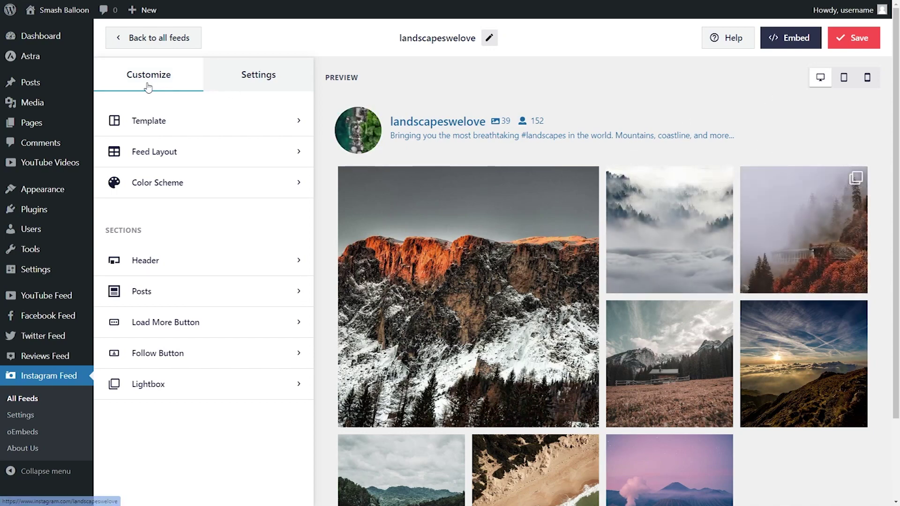
- Try the Grid, Carousel and Masonry layouts, then return to Highlight
click(195, 151)
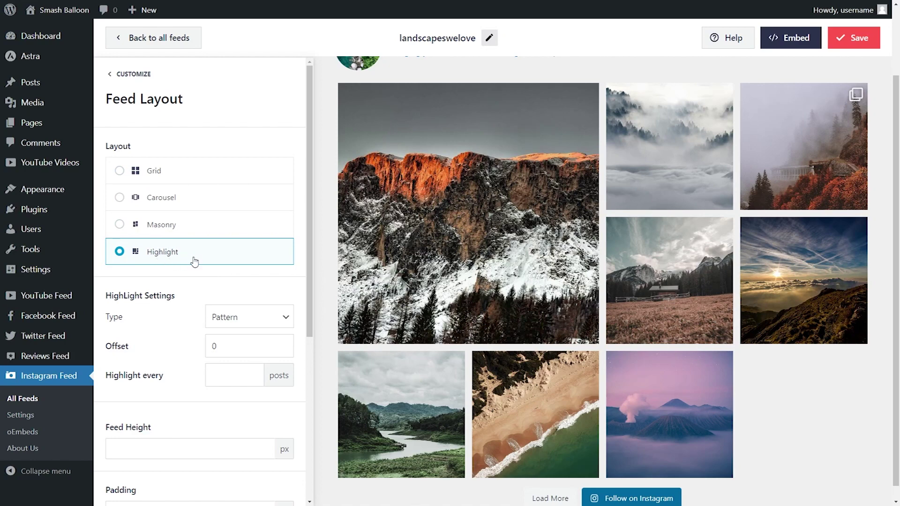
click(182, 177)
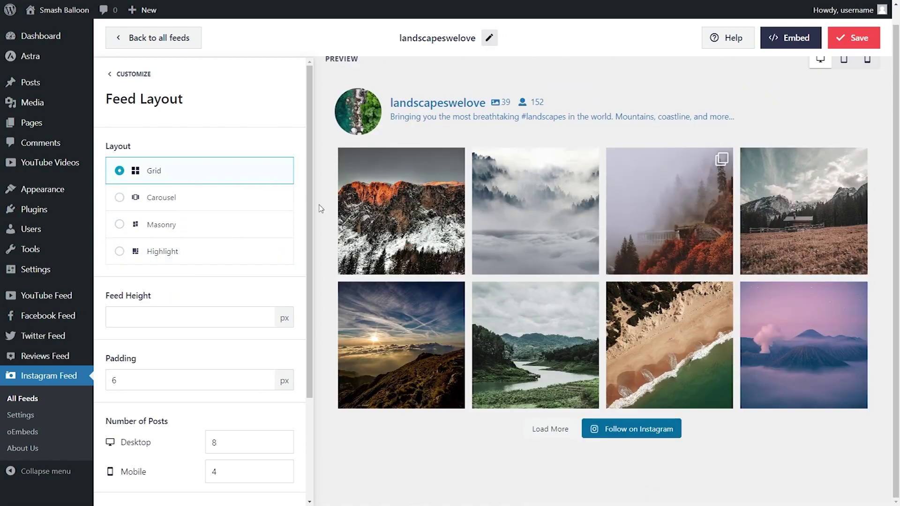
click(215, 199)
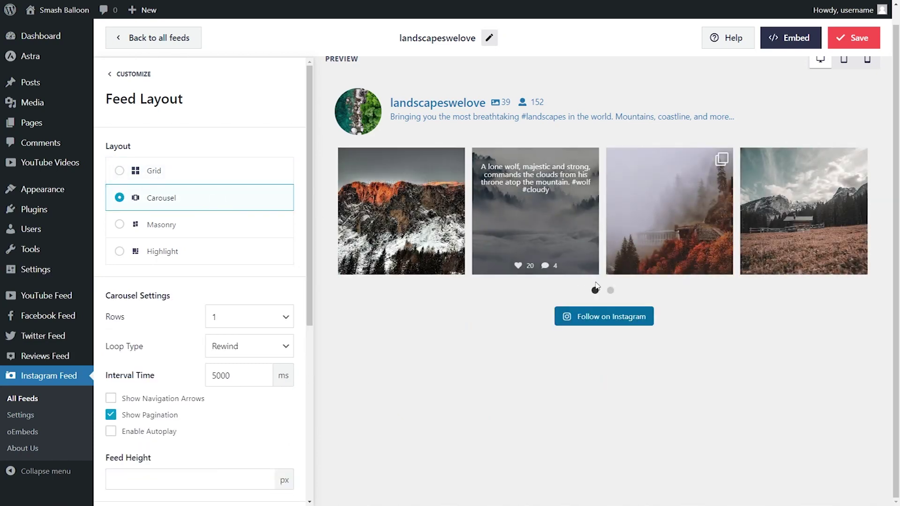
click(611, 291)
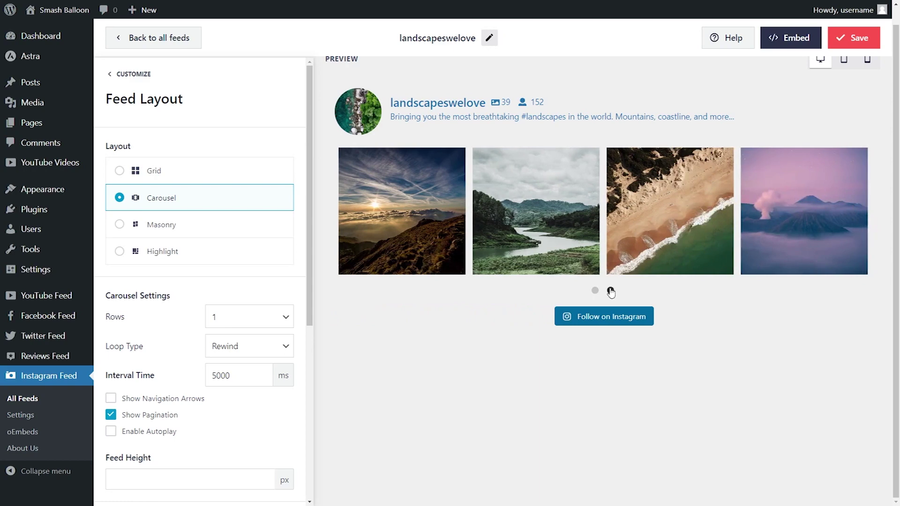
click(244, 226)
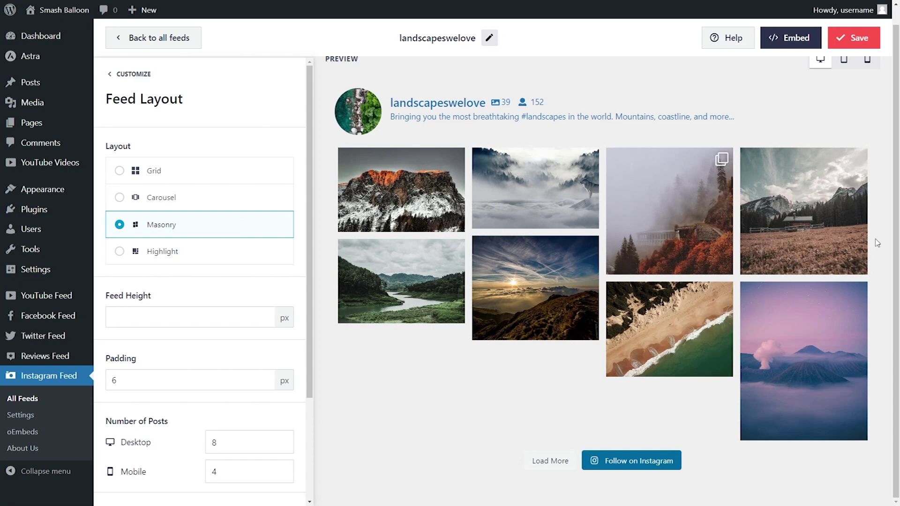
click(202, 253)
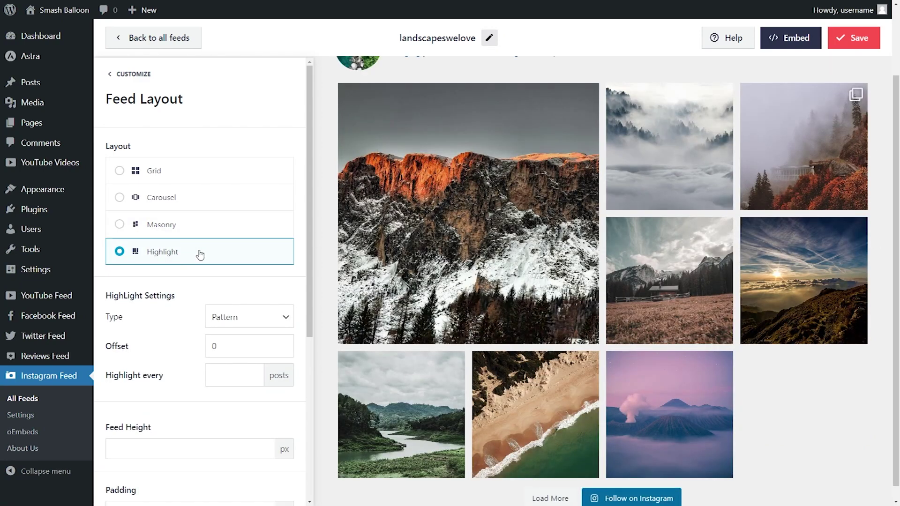
- Change the desktop Number of Posts from 8 to 13
scroll(187, 277, down, 6)
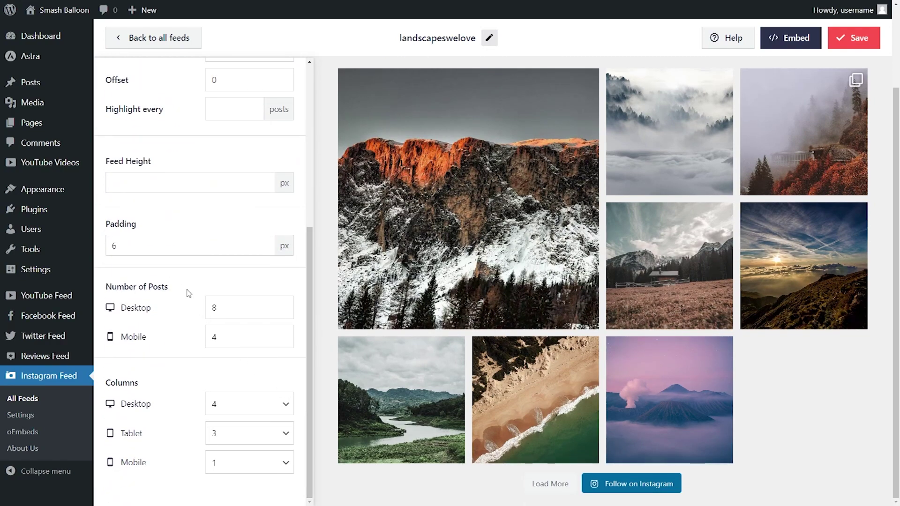
click(226, 307)
drag(225, 306, 202, 310)
text(13)
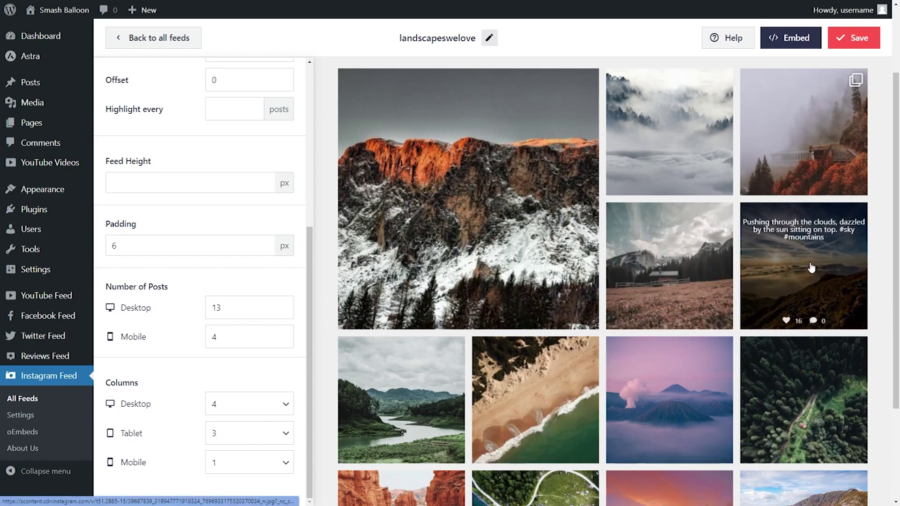
scroll(810, 267, down, 3)
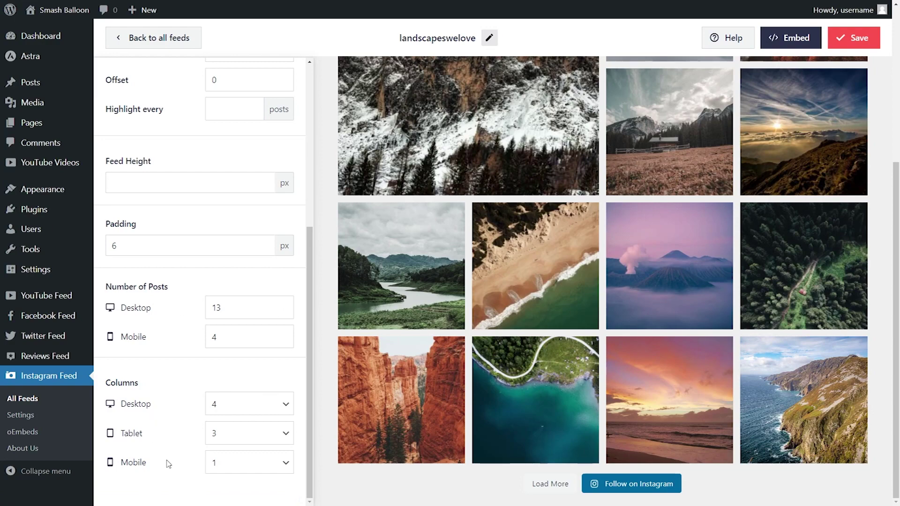
scroll(170, 457, up, 6)
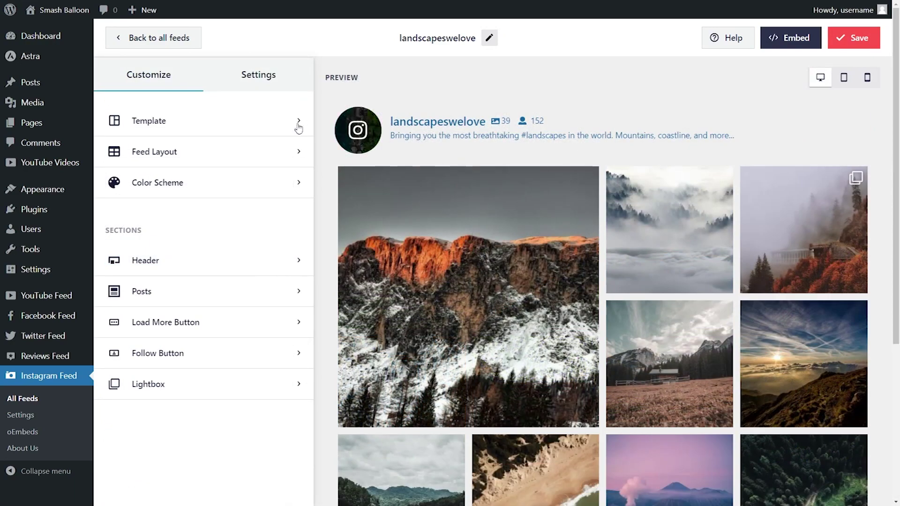
- Try Light, Dark and Custom colour schemes with red, yellow, green, blue backgrounds, then revert to Inherit from Theme
click(199, 186)
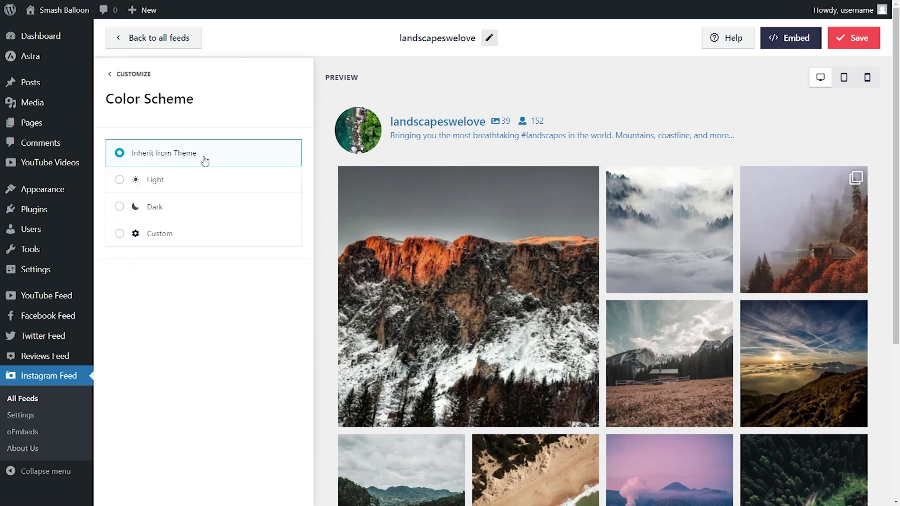
click(188, 183)
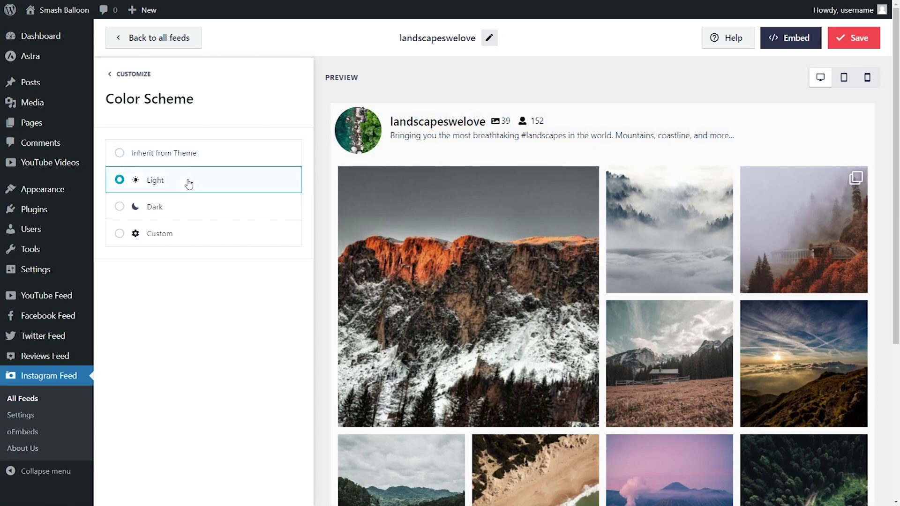
click(187, 206)
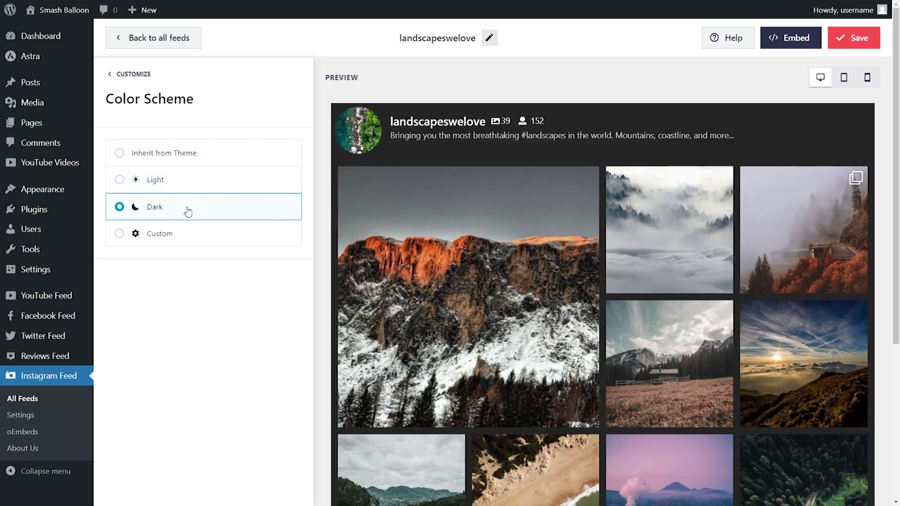
click(188, 234)
click(288, 299)
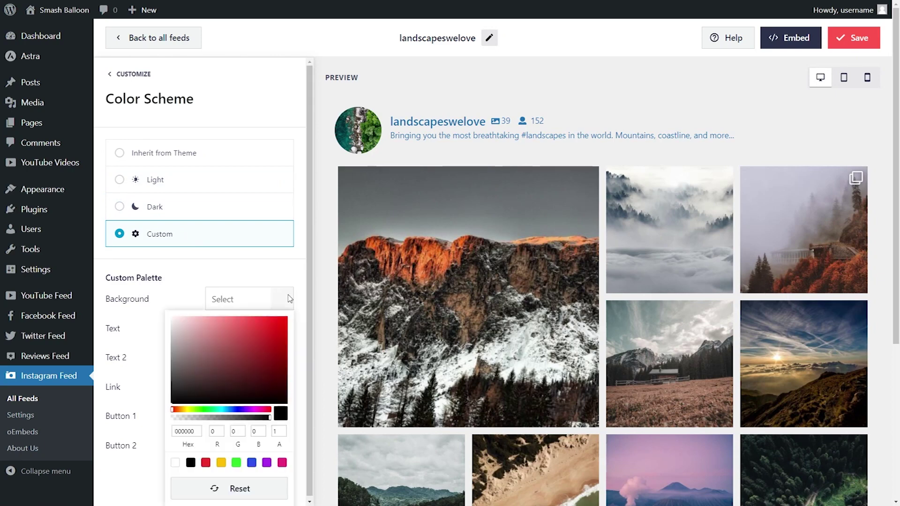
click(205, 463)
click(221, 464)
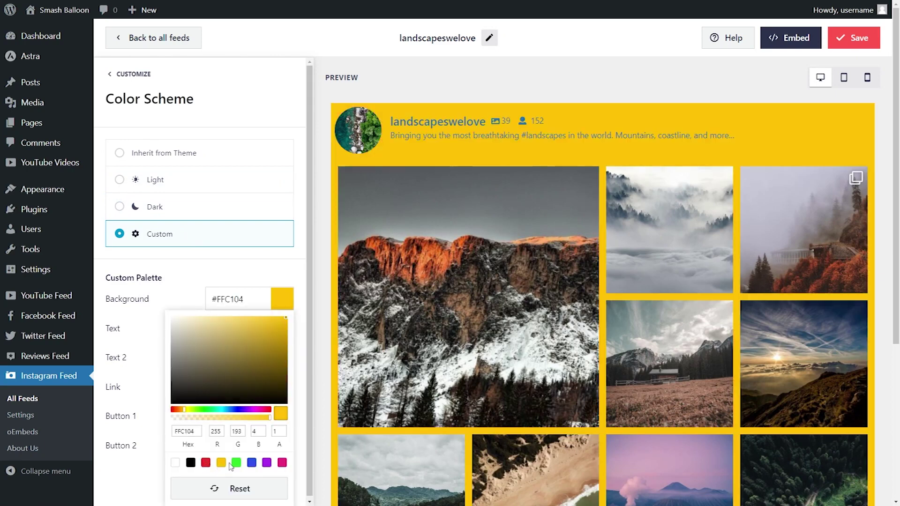
click(236, 463)
click(252, 463)
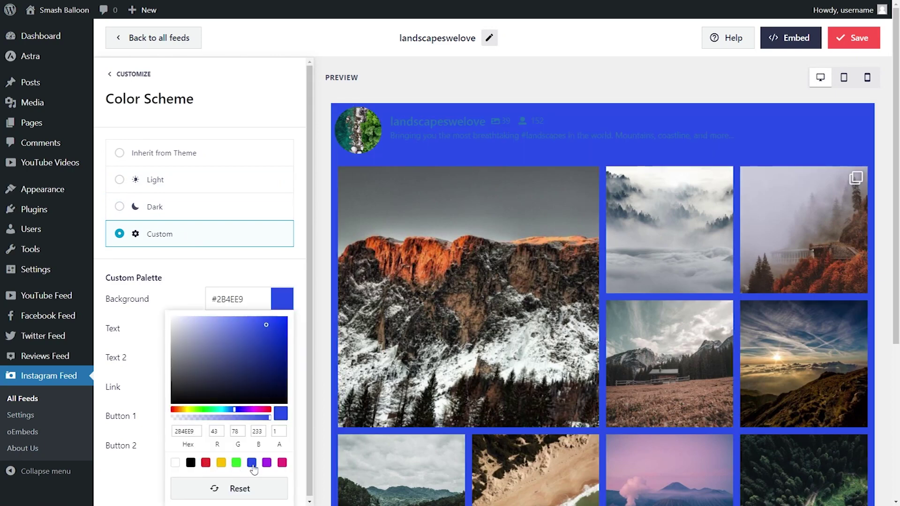
click(179, 154)
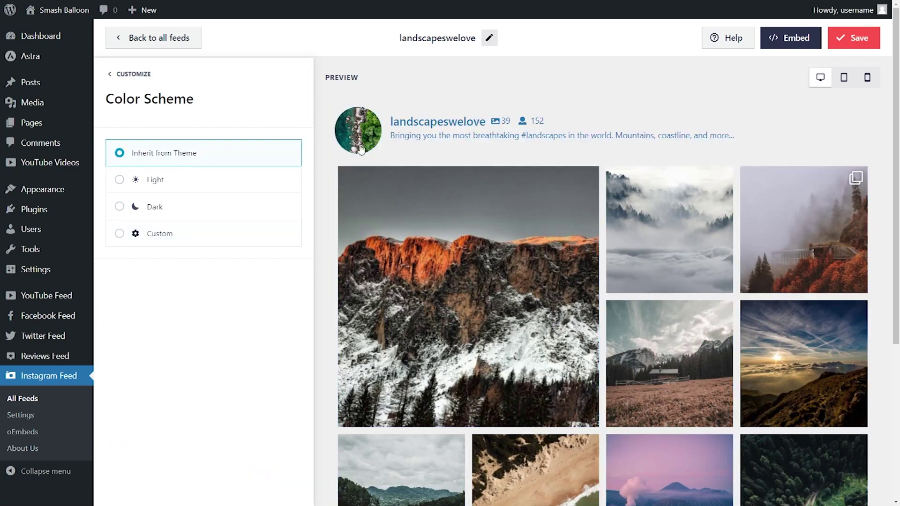
- Preview the feed at tablet and mobile sizes and bring up the Embed options
click(854, 38)
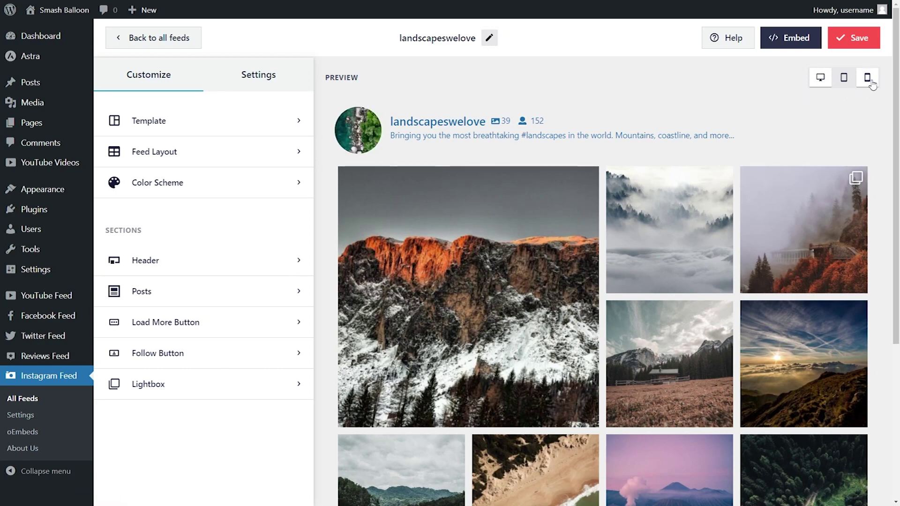
click(847, 80)
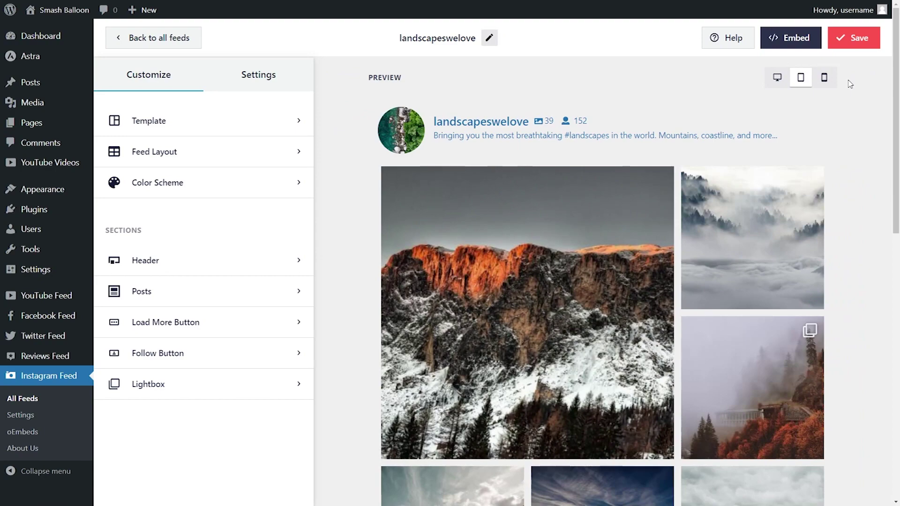
click(824, 78)
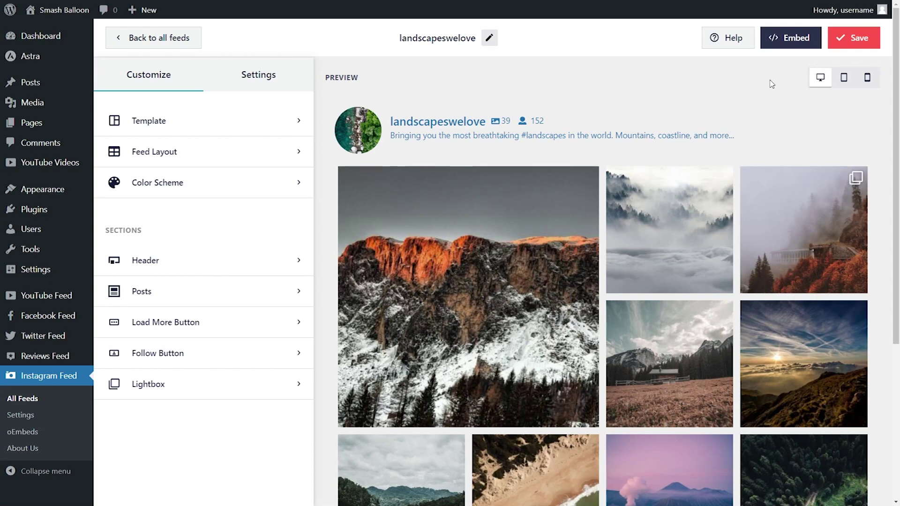
click(788, 45)
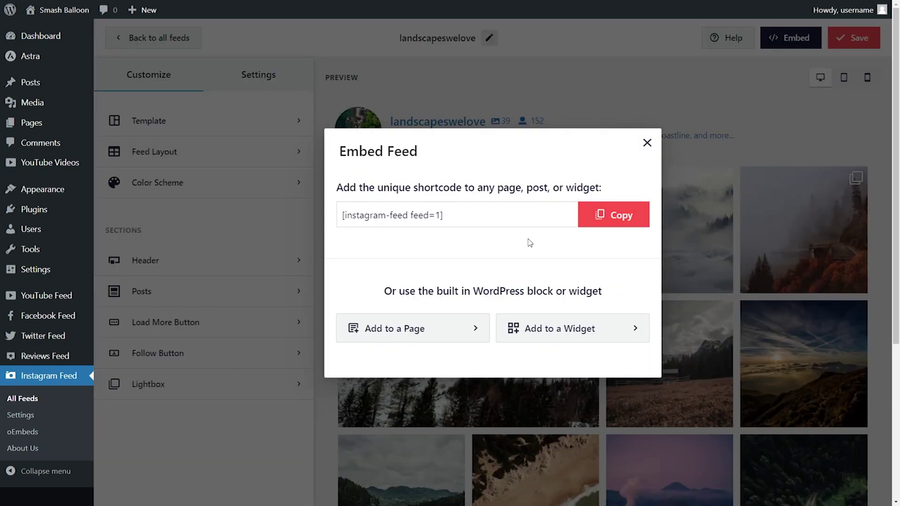
- Copy the [instagram-feed feed=1] shortcode and add the feed to the Instagram page
click(606, 216)
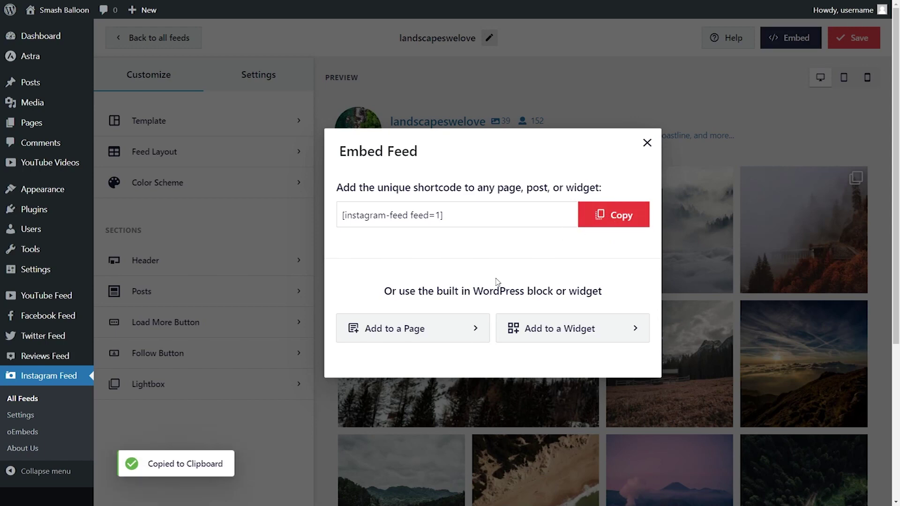
click(416, 330)
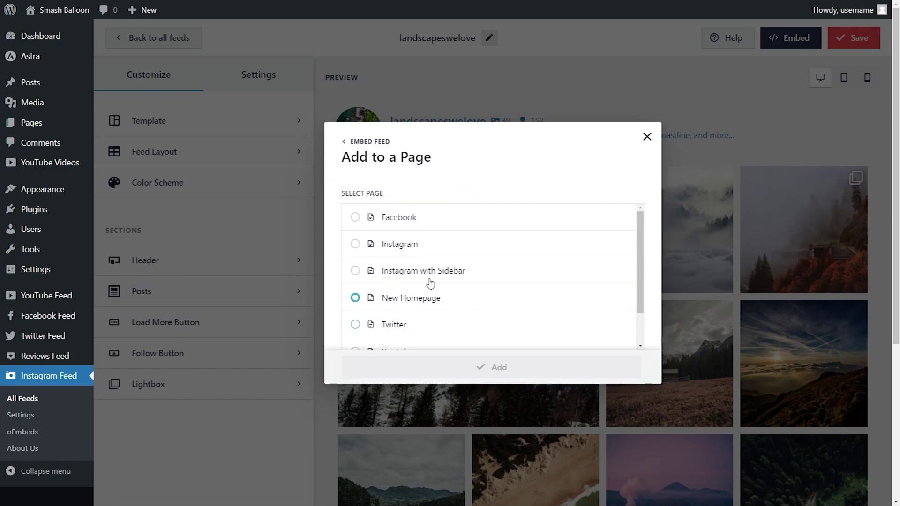
click(441, 251)
click(498, 367)
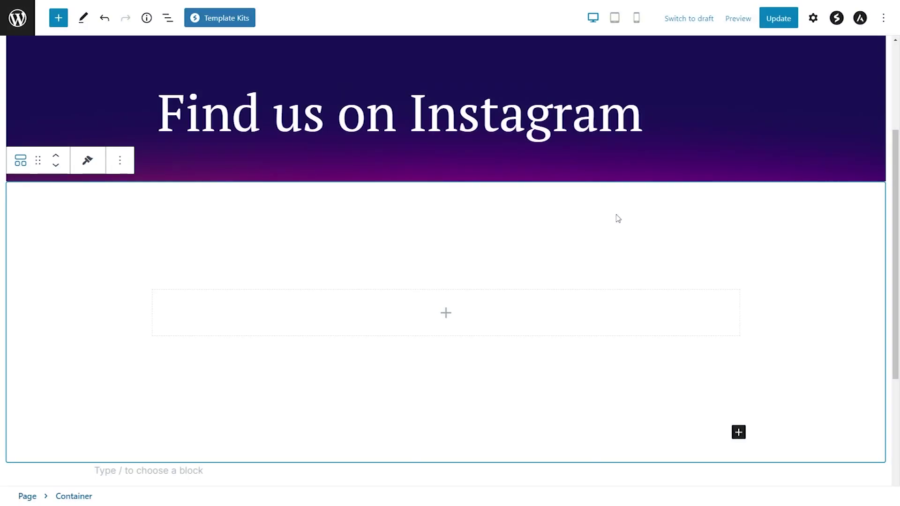
- Insert the Instagram Feed block into the Find us on Instagram page and update it
click(446, 313)
click(383, 159)
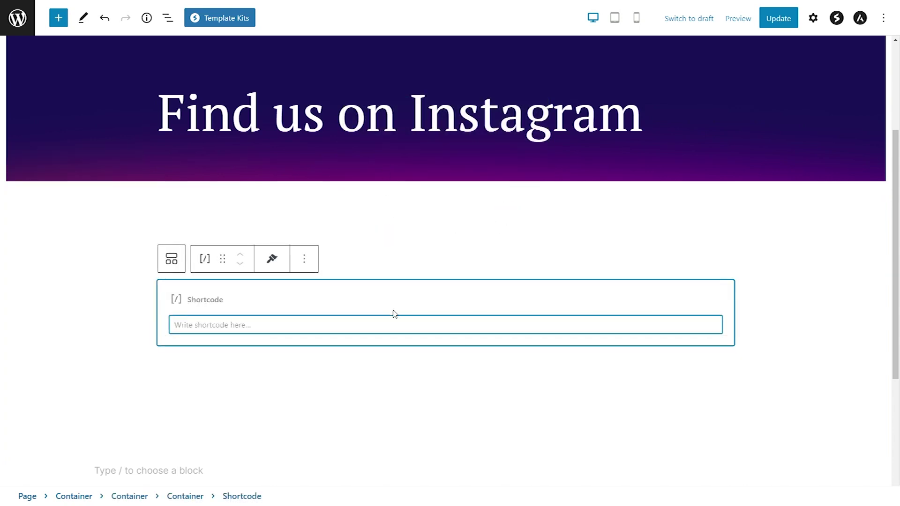
key(ctrl+v)
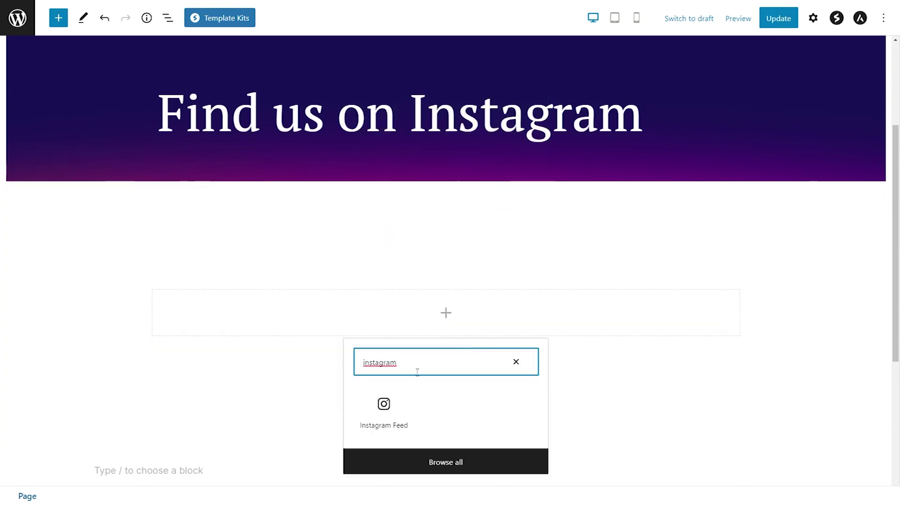
click(384, 406)
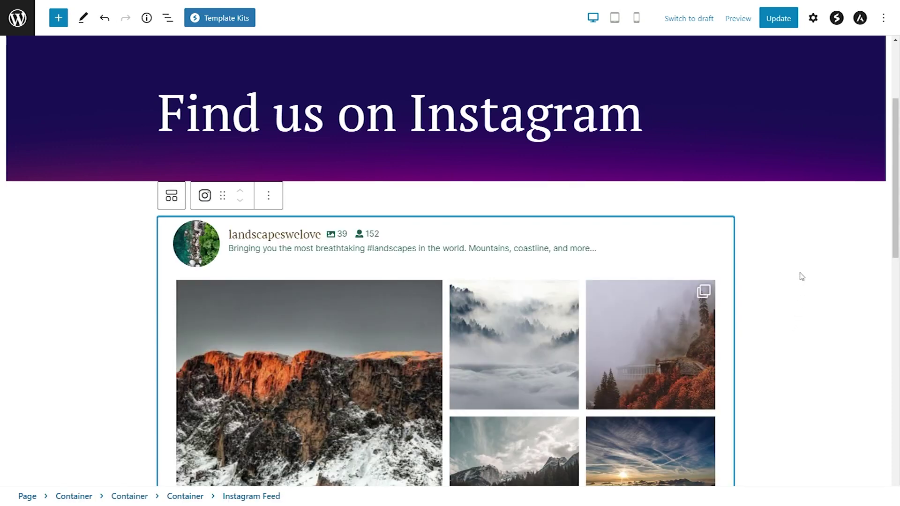
scroll(800, 277, down, 2)
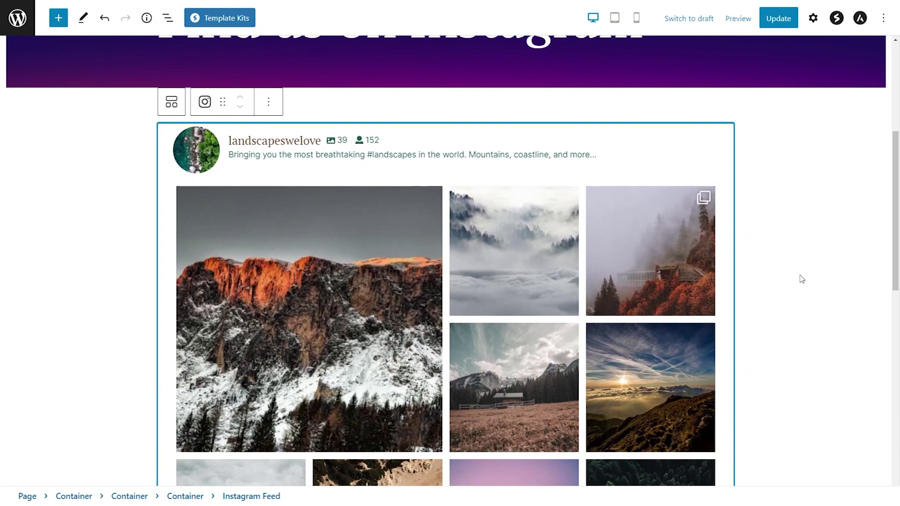
scroll(801, 280, down, 1)
click(778, 24)
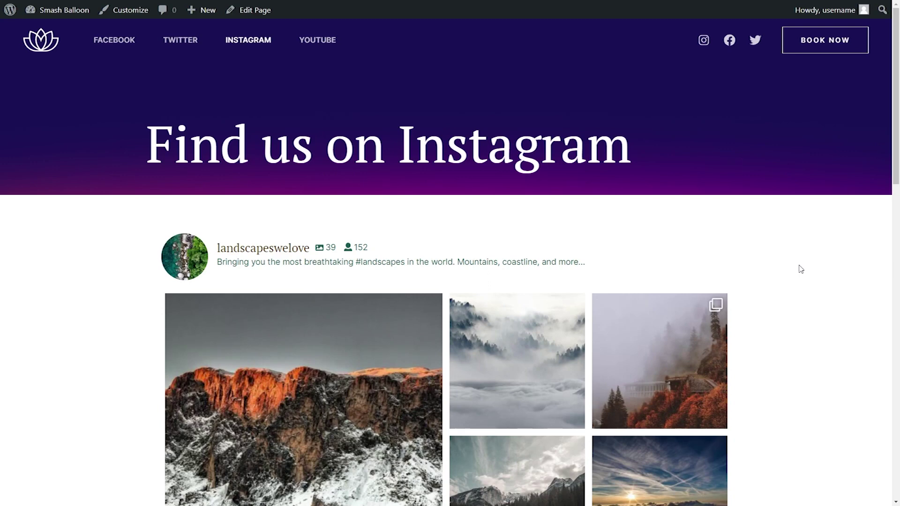
- On the live page, open a mountain photo in the lightbox, close it, and load more photos
scroll(800, 269, down, 4)
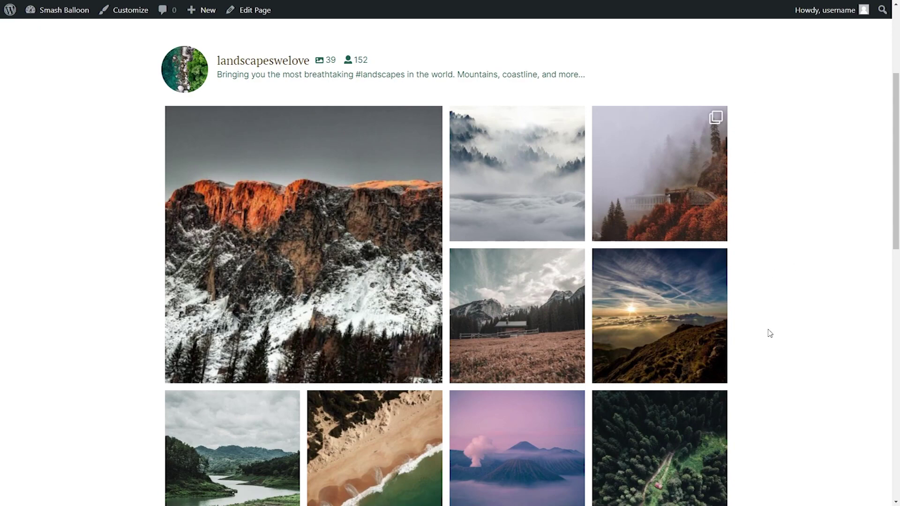
click(365, 268)
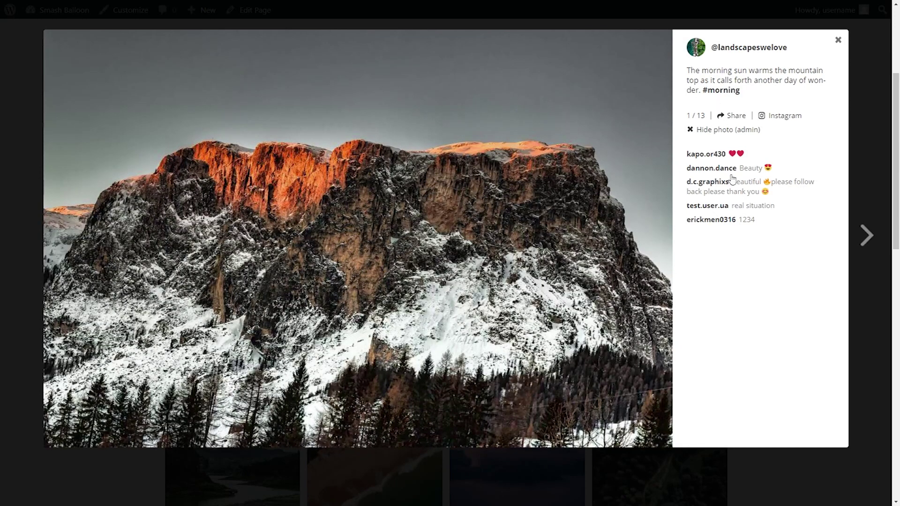
key(Escape)
scroll(783, 195, down, 6)
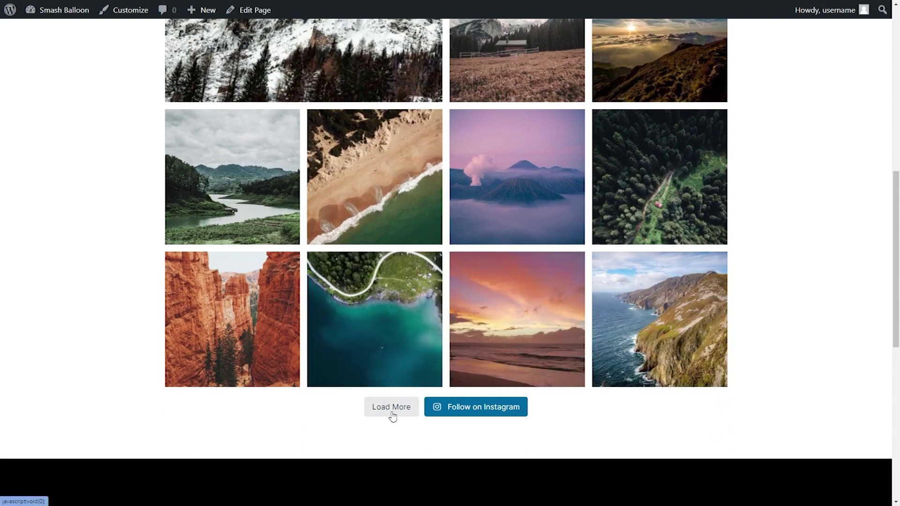
click(403, 412)
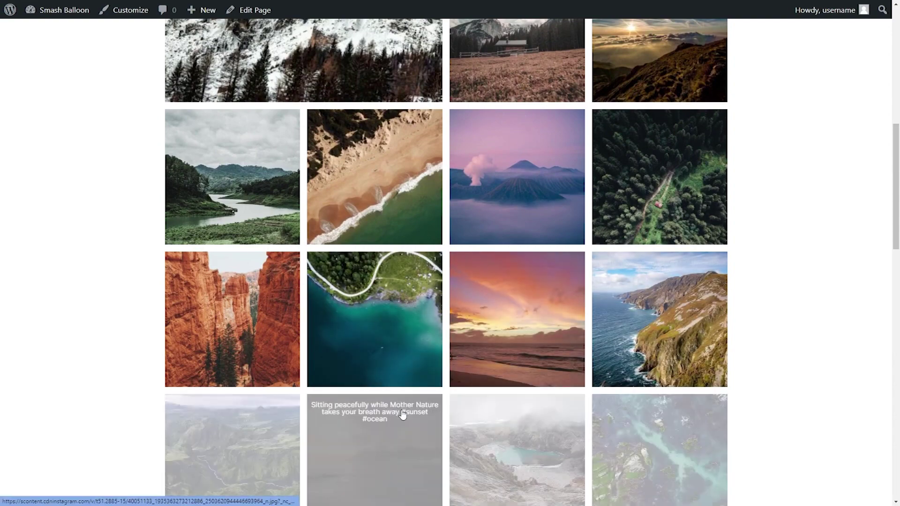
scroll(743, 344, down, 4)
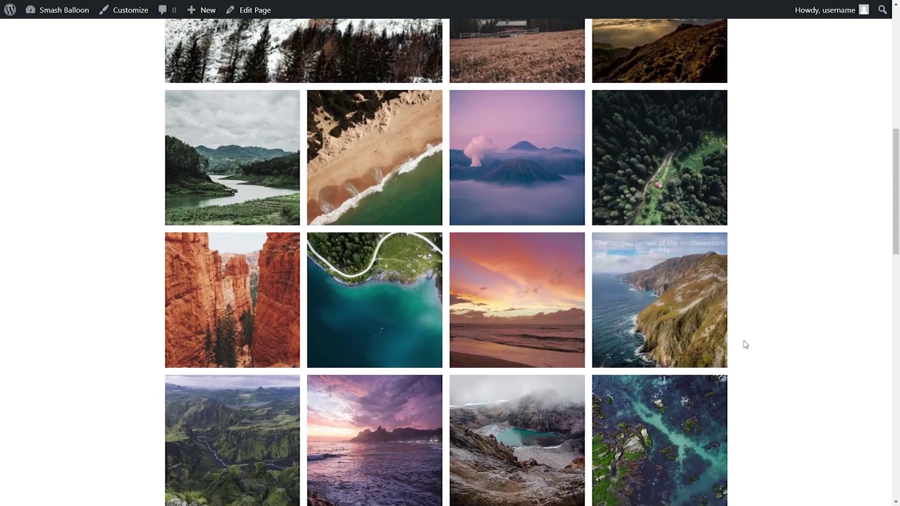
scroll(769, 345, up, 10)
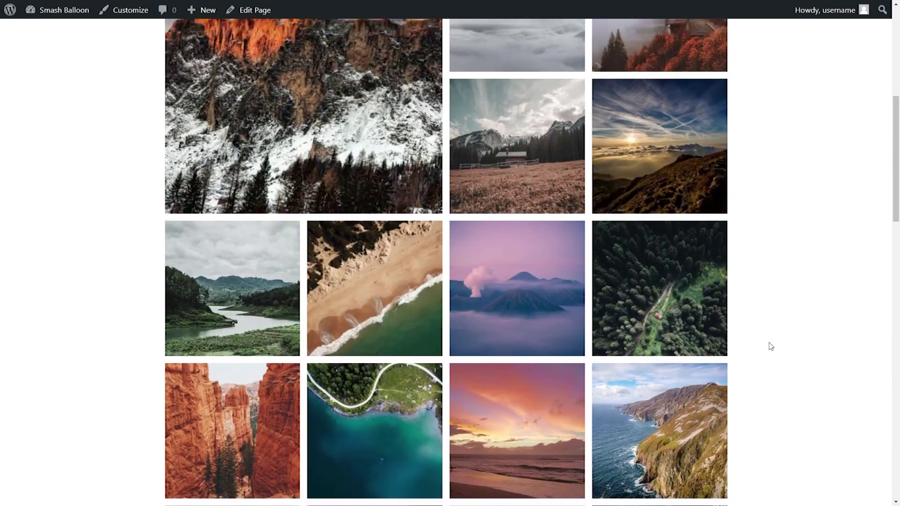
scroll(790, 340, up, 1)
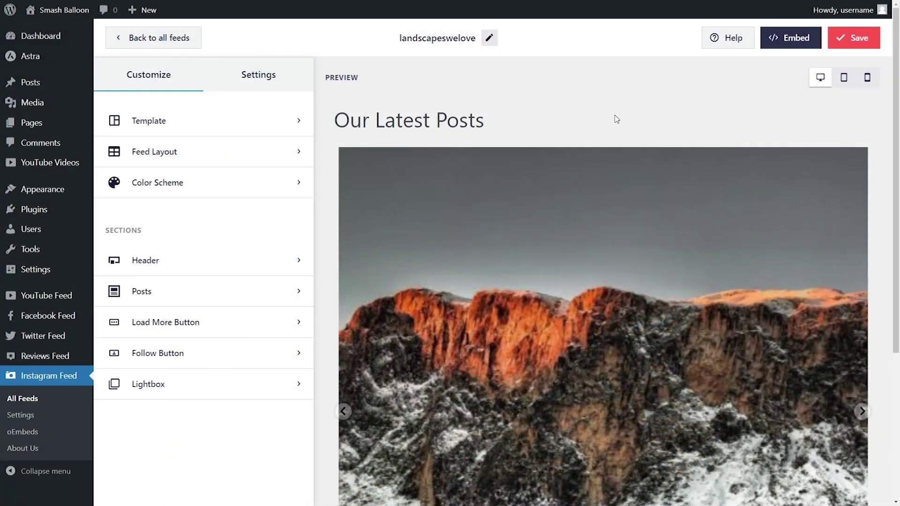
- Insert an Instagram Feed block showing the 'Our Latest Posts' carousel into the Main Sidebar and update the widgets
click(787, 39)
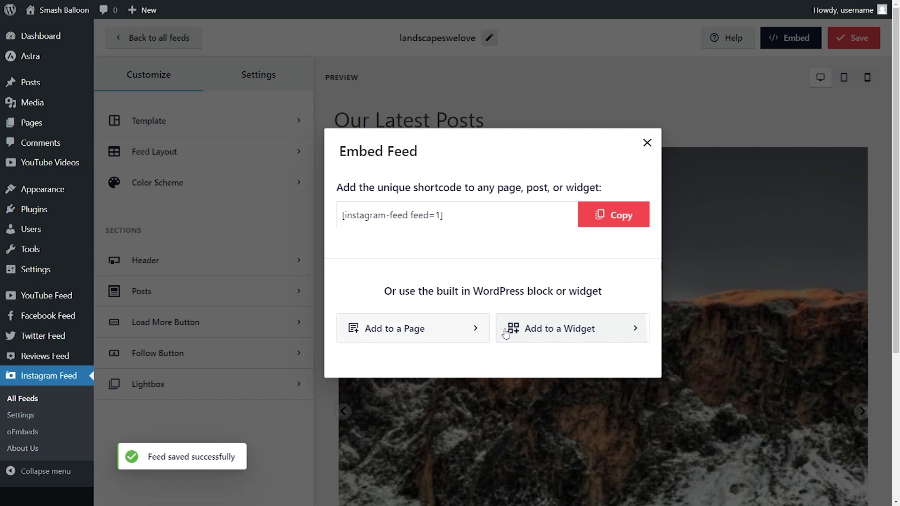
click(616, 337)
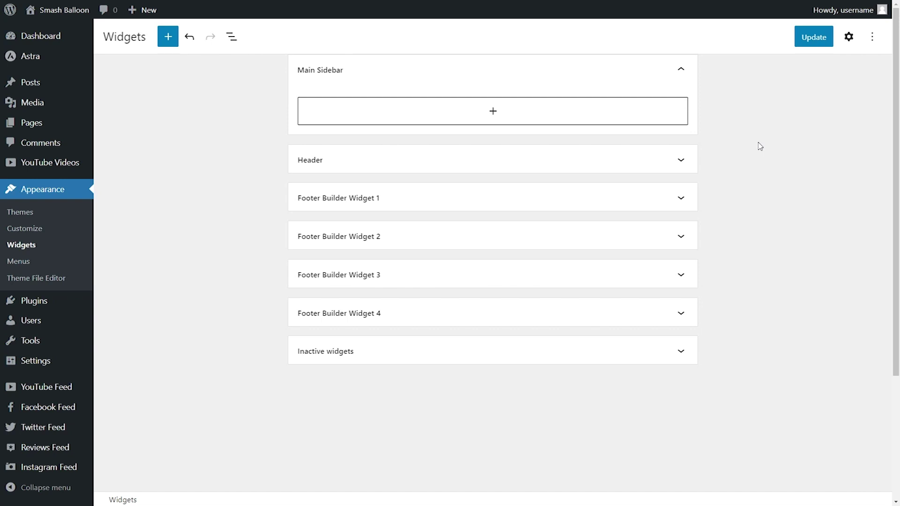
click(492, 112)
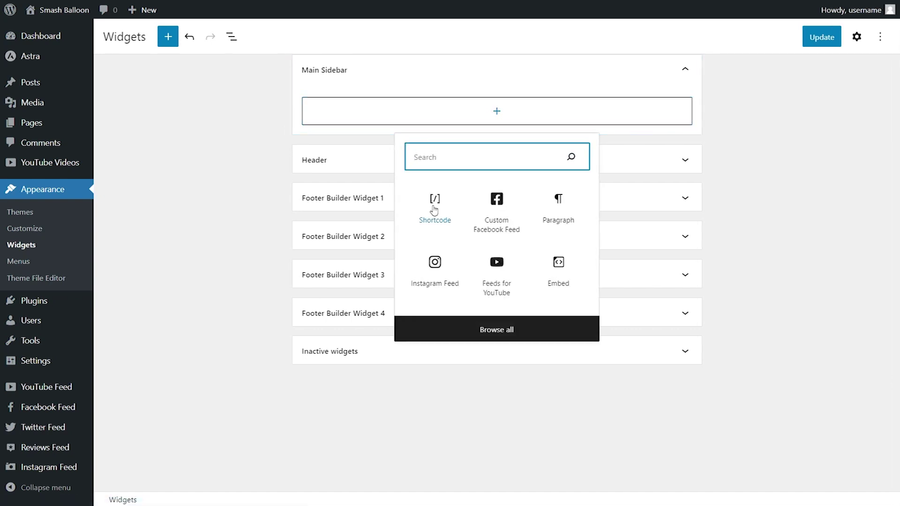
click(435, 269)
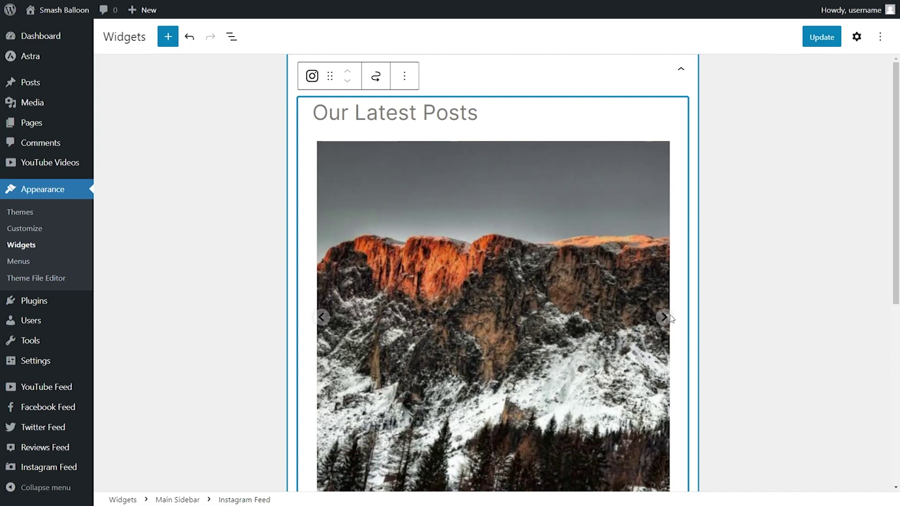
scroll(739, 226, down, 2)
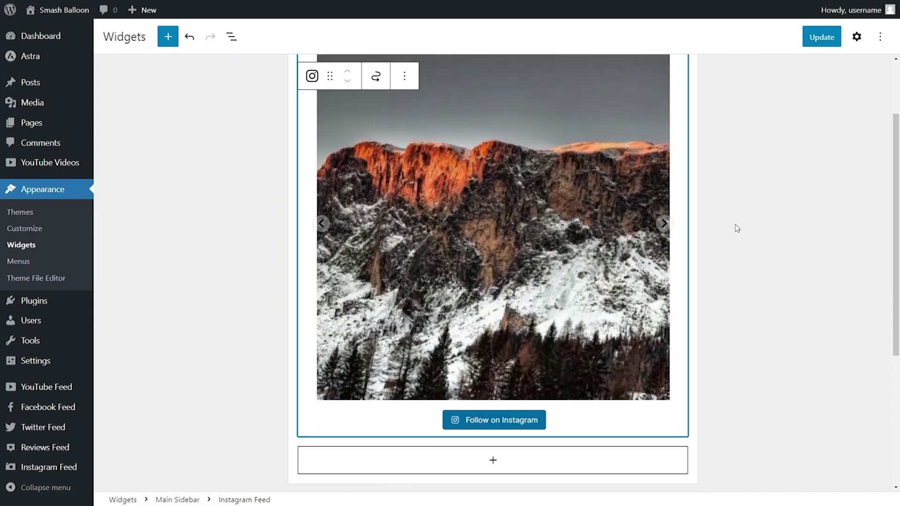
click(820, 37)
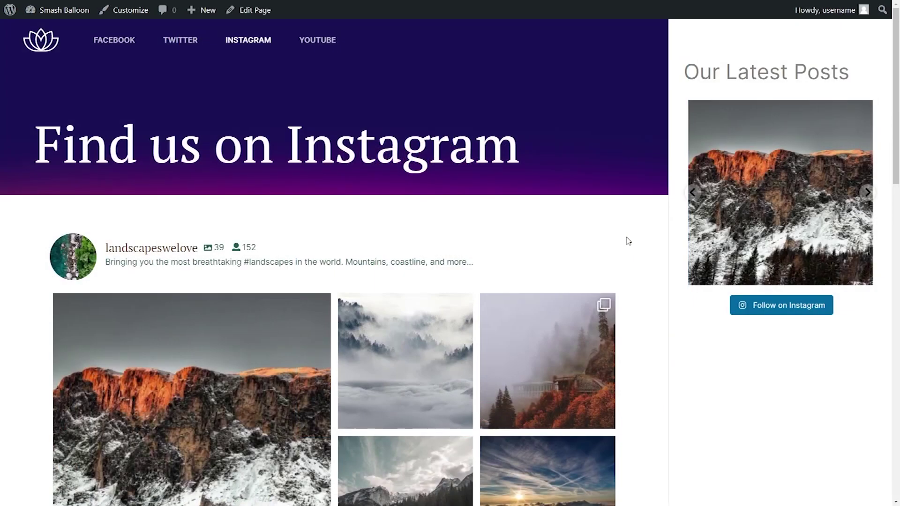
- On the live page, advance the sidebar 'Our Latest Posts' carousel to the misty forest photo
scroll(645, 286, down, 3)
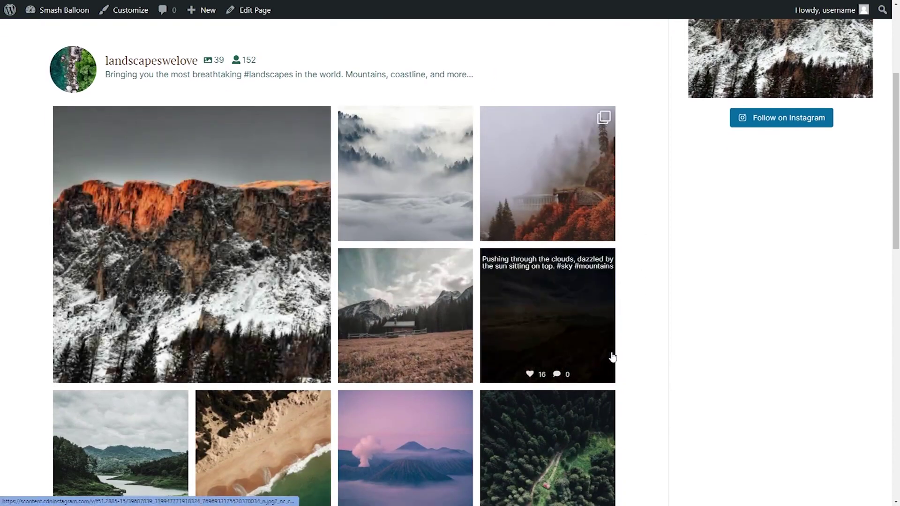
scroll(614, 353, up, 4)
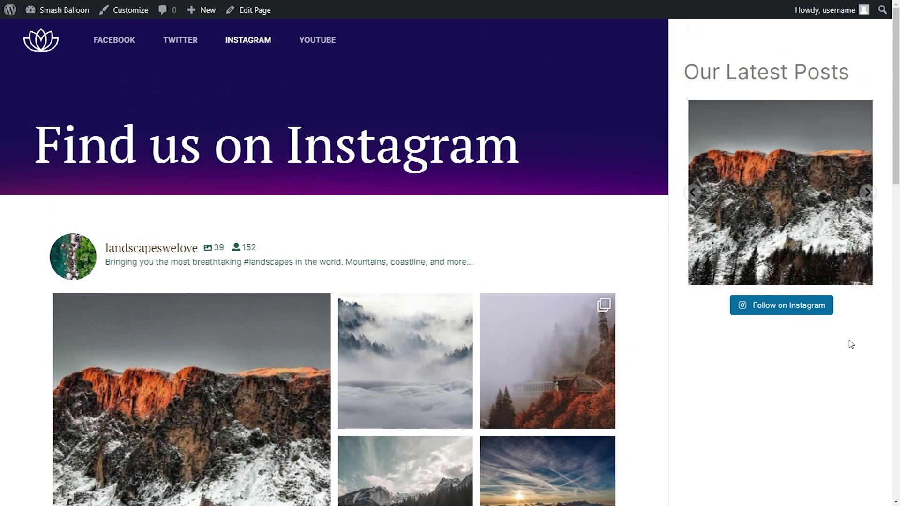
click(869, 195)
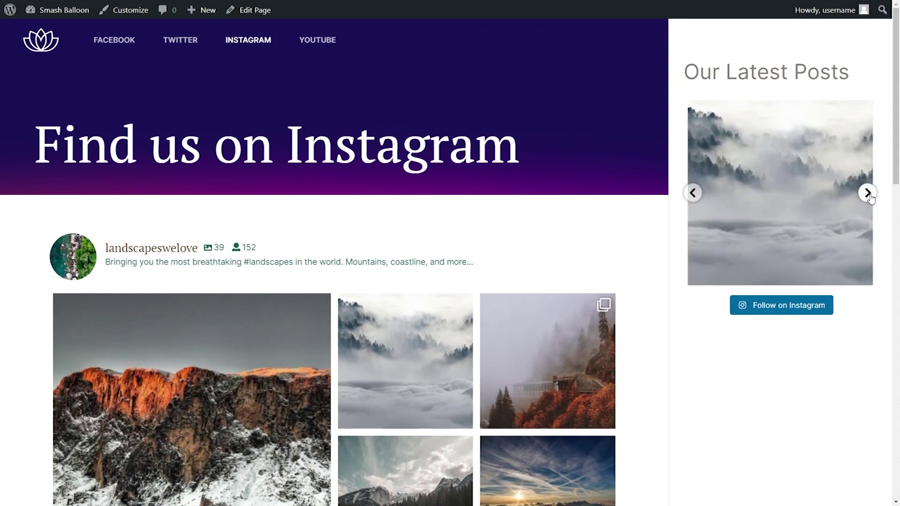